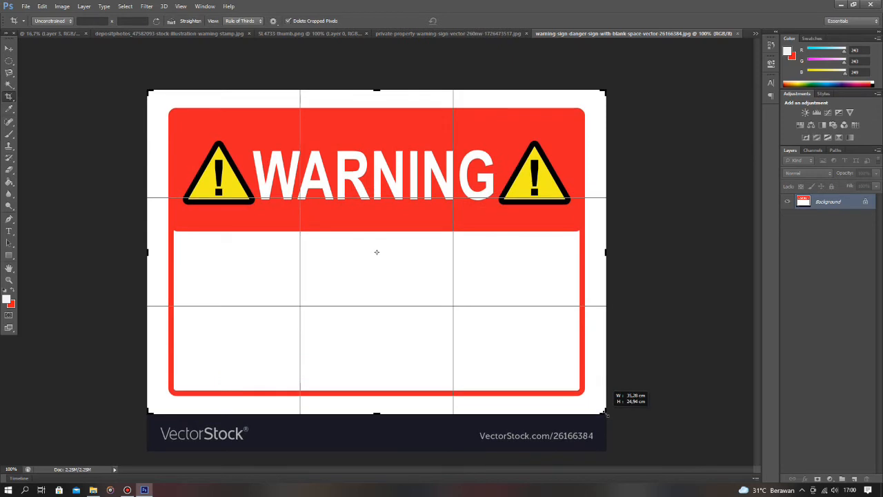
# Apply the crop that cuts the dark VectorStock strip off the warning sign image
pyautogui.press('Return')
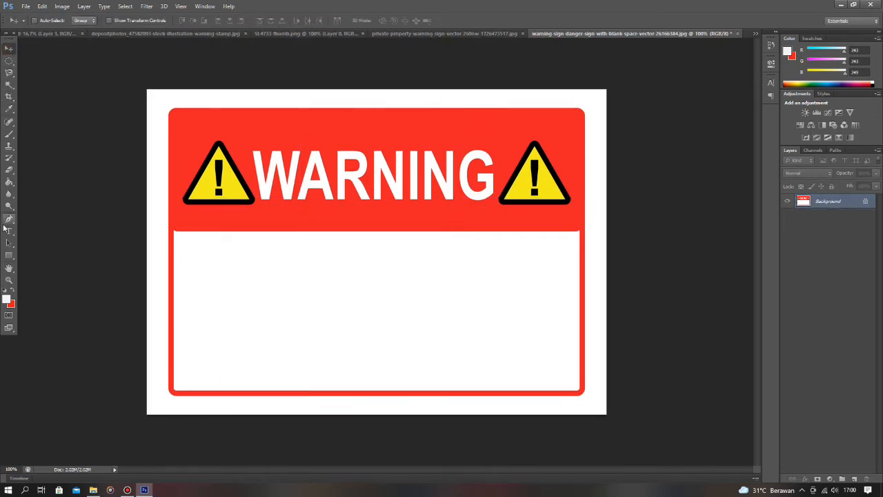
# Start a centred text in the sign's blank white panel with the line "JANGAN MASUK TANPA IZIN"
pyautogui.click(9, 231)
pyautogui.click(201, 274)
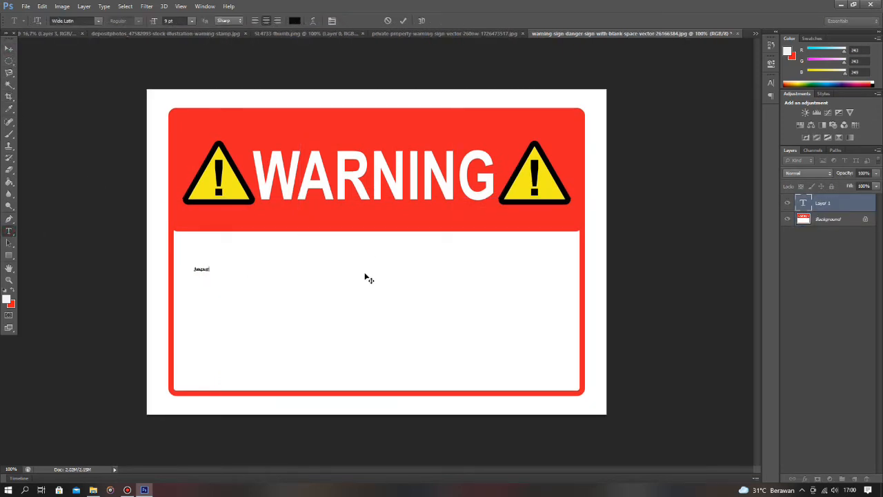
pyautogui.press('Left')
pyautogui.write('JANGAN MASUK')
pyautogui.write('HALO')
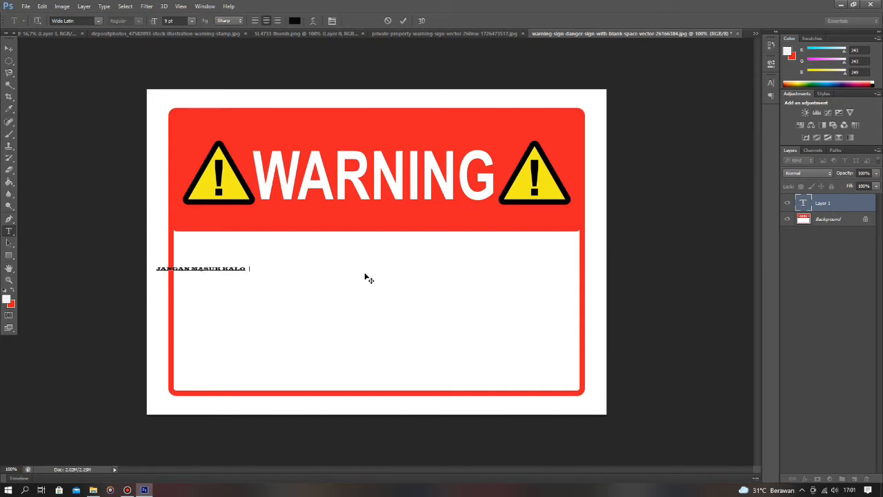
pyautogui.press('BackSpace')
pyautogui.press('BackSpace')
pyautogui.press('BackSpace')
pyautogui.press('BackSpace')
pyautogui.write('TANPA IZIN')
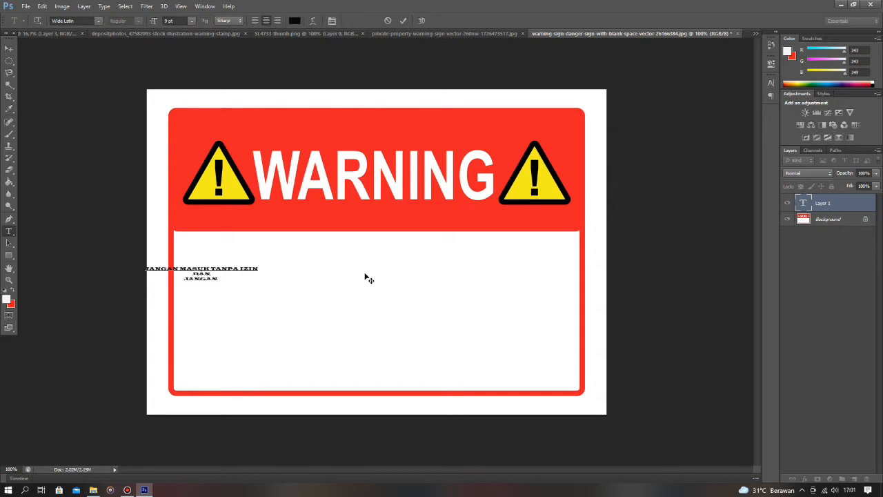
# Add the lines "DAN", "JANGAN MEMINJAM", "ATAU", "MENGAMBIL BARANG" and "TANPA IZIN PEMILIK" to the text and commit it
pyautogui.write('JANGAN MEMINJAM DAN')
pyautogui.press('BackSpace')
pyautogui.press('BackSpace')
pyautogui.press('BackSpace')
pyautogui.press('BackSpace')
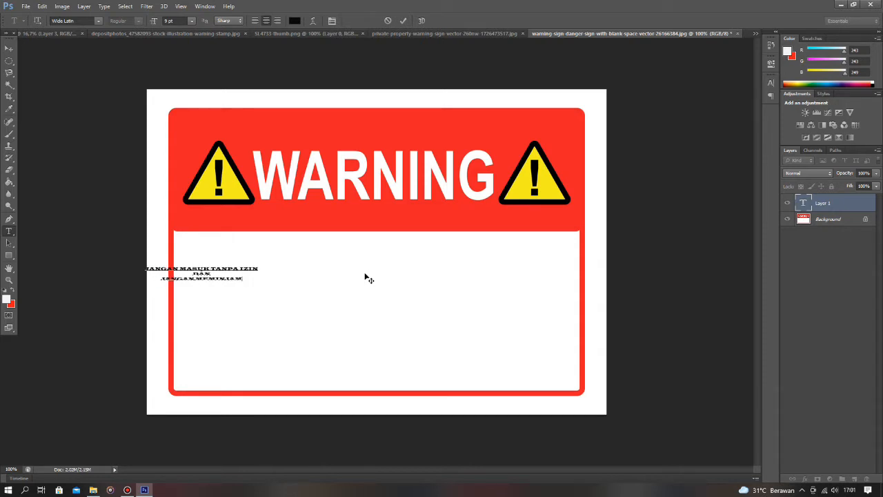
pyautogui.press('Return')
pyautogui.write('MENGAMBIL BARANG ')
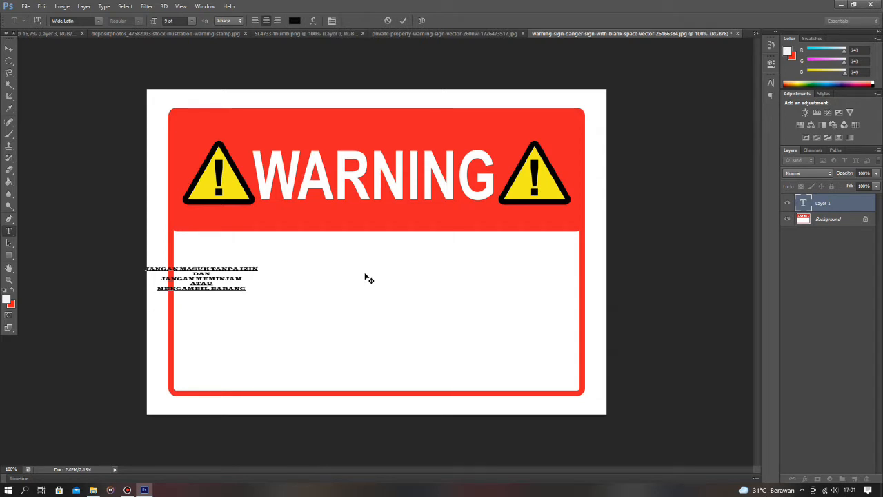
pyautogui.write('TANPA IZIN PEMILIK')
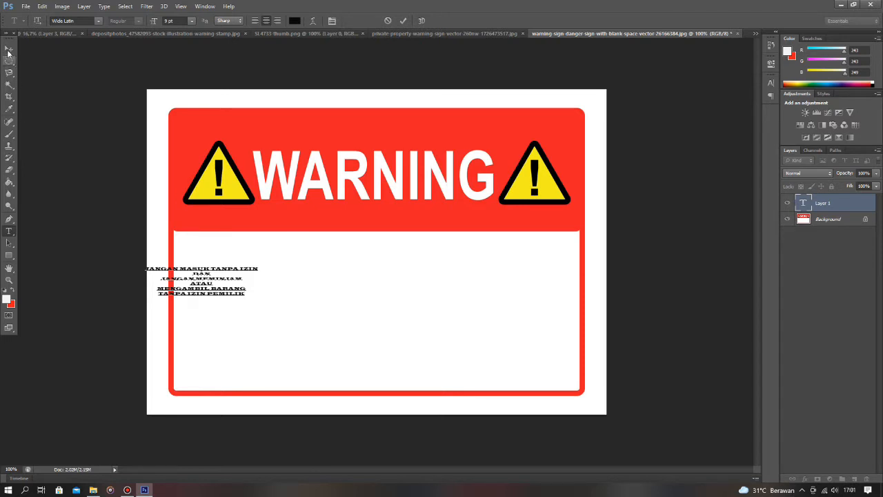
pyautogui.click(9, 51)
# Enlarge the message text to about 343% width with Free Transform so it fills the white panel
pyautogui.hotkey('ctrl', 't')
pyautogui.moveTo(234, 297); pyautogui.dragTo(567, 376)
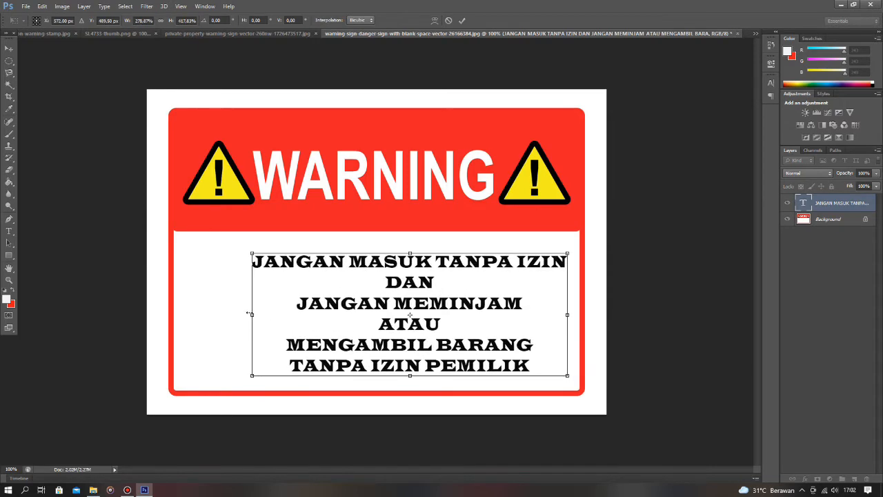
pyautogui.moveTo(247, 314); pyautogui.dragTo(180, 314)
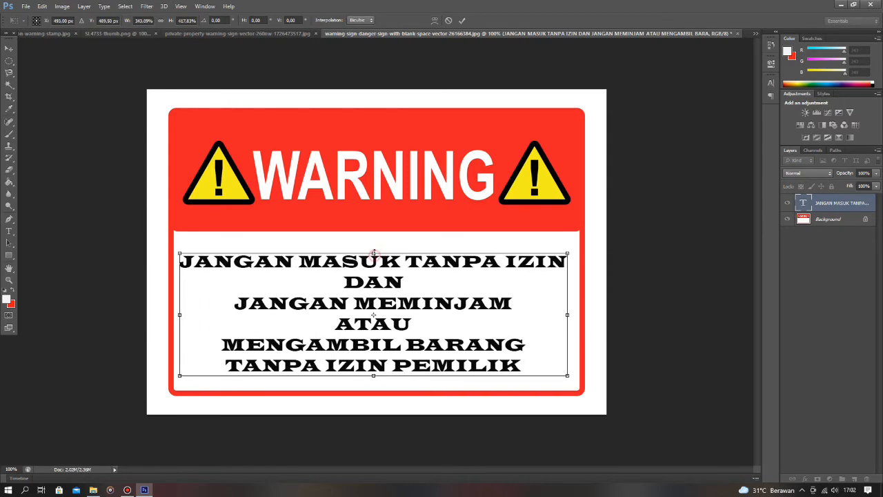
pyautogui.moveTo(373, 253); pyautogui.dragTo(373, 236)
pyautogui.moveTo(373, 376); pyautogui.dragTo(373, 384)
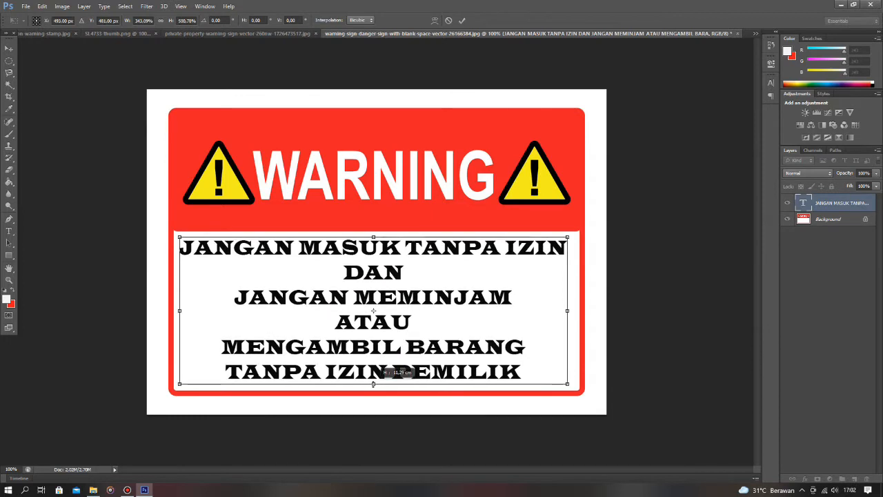
pyautogui.click(9, 49)
pyautogui.click(396, 185)
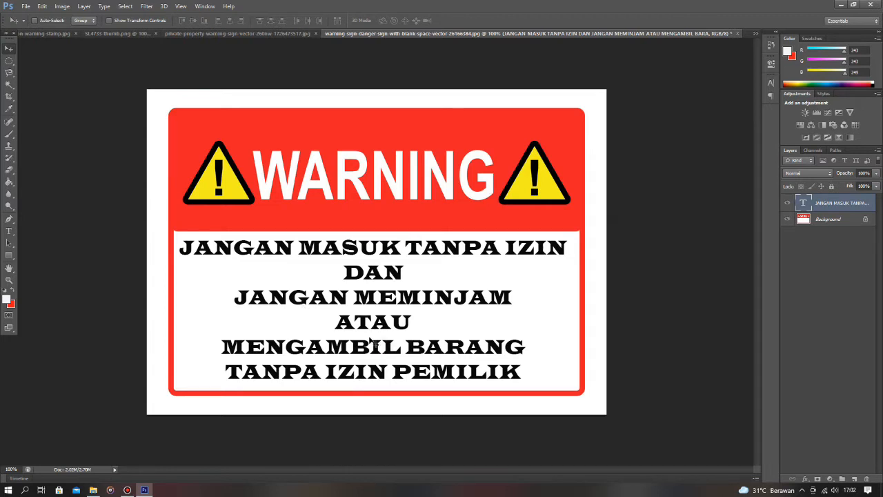
# Rescale the message text to about 101.5% width and 77% height, leaving room beneath it in the white panel
pyautogui.hotkey('ctrl', 't')
pyautogui.moveTo(567, 382); pyautogui.dragTo(573, 350)
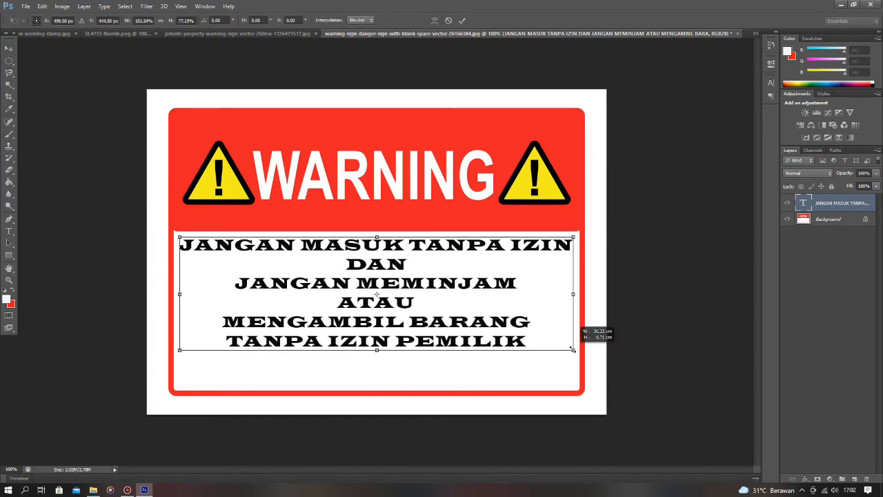
pyautogui.click(9, 48)
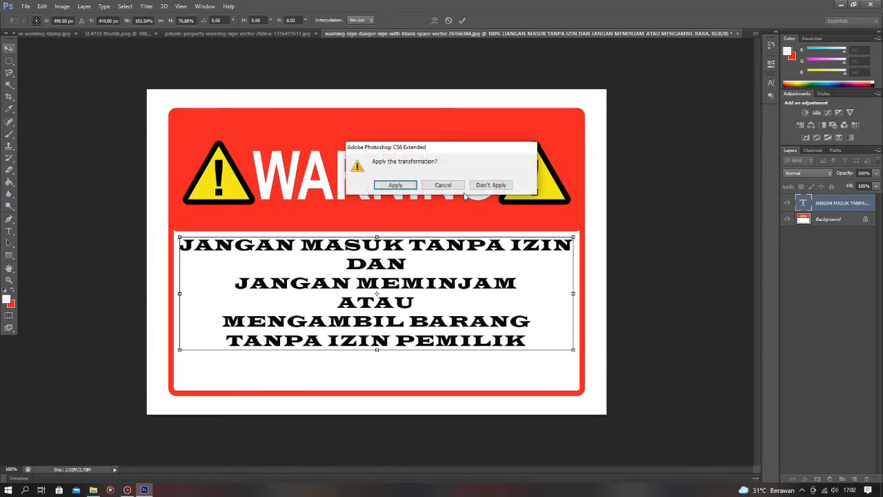
pyautogui.press('Return')
# Copy the PRIVATE PROPERTY sign from its own document into the lower part of the warning sign document
pyautogui.click(267, 33)
pyautogui.click(625, 34)
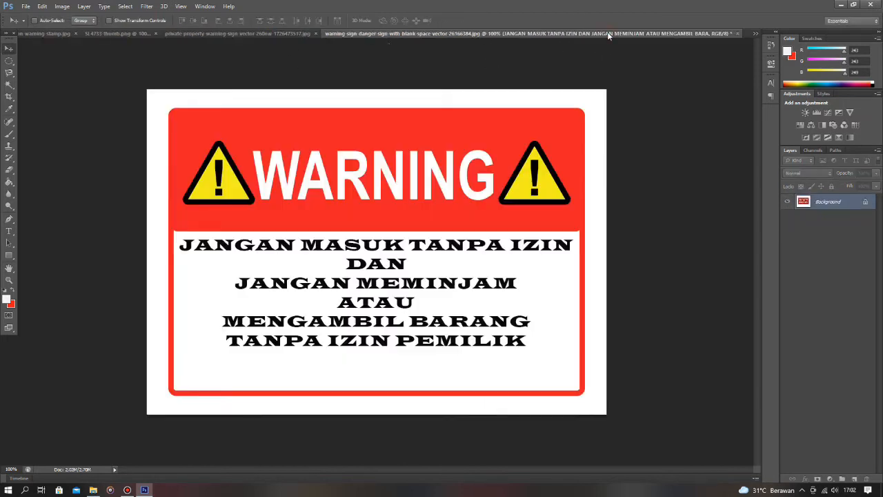
pyautogui.click(295, 34)
pyautogui.moveTo(645, 39); pyautogui.dragTo(349, 358)
# Widen the PRIVATE PROPERTY image to about 229% of its width and apply the transformation
pyautogui.hotkey('ctrl', 't')
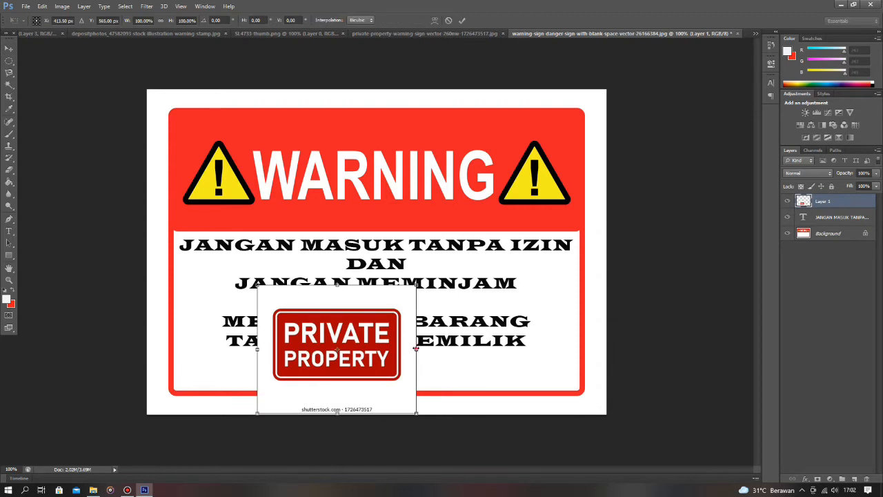
pyautogui.moveTo(418, 349); pyautogui.dragTo(554, 349)
pyautogui.moveTo(256, 349); pyautogui.dragTo(188, 349)
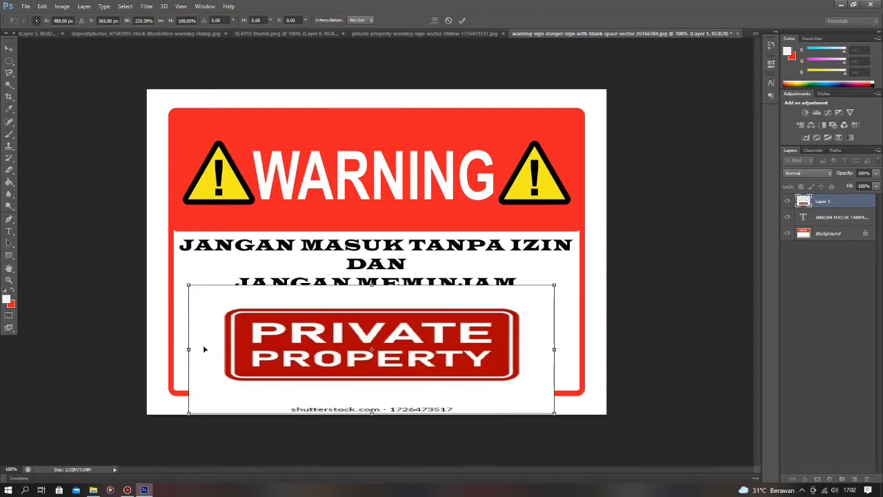
pyautogui.click(7, 50)
pyautogui.click(376, 184)
# Select the white background around the PRIVATE PROPERTY badge with the Magic Wand and delete it
pyautogui.click(9, 85)
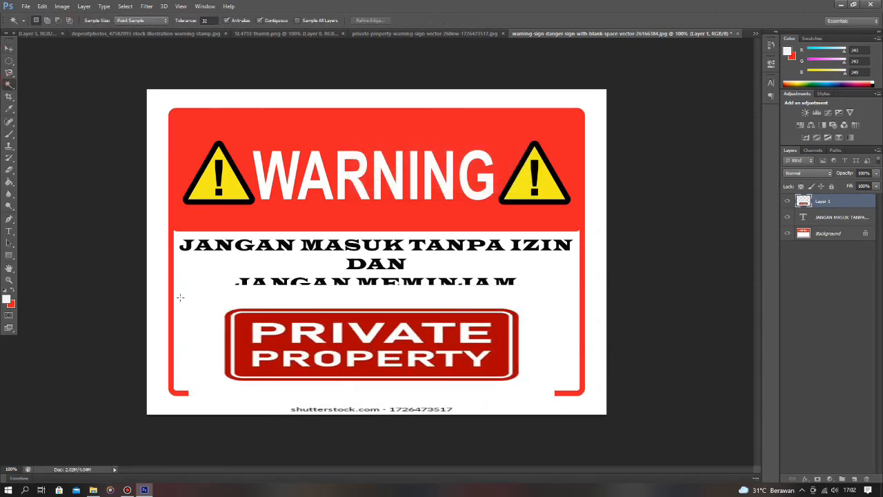
pyautogui.click(215, 350)
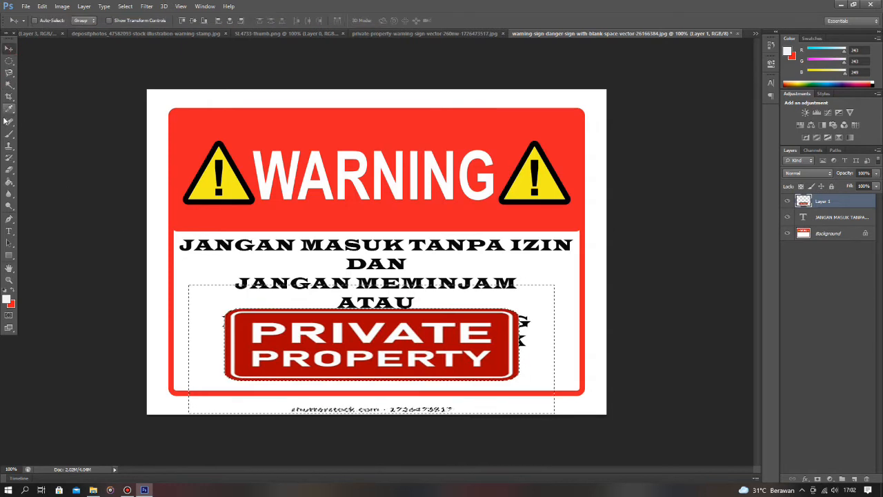
# Try to erase the shutterstock.com caption beneath the PRIVATE PROPERTY badge on Layer 1
pyautogui.click(8, 170)
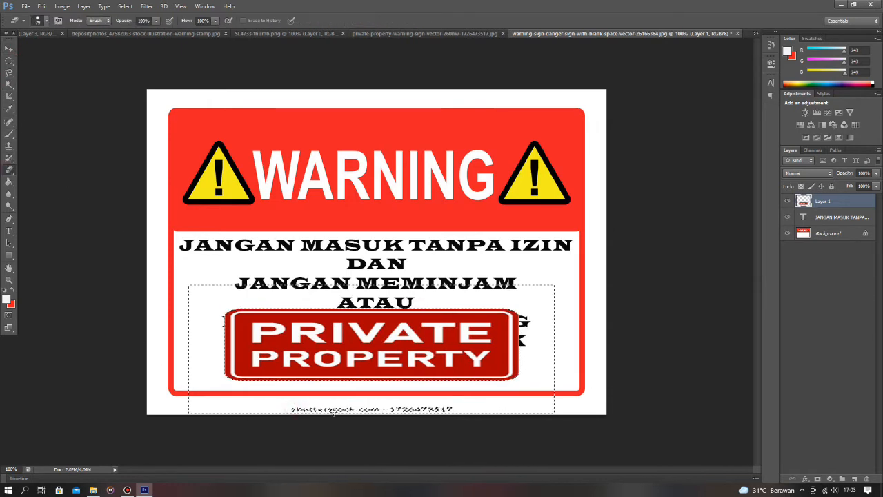
pyautogui.click(9, 231)
pyautogui.click(224, 292)
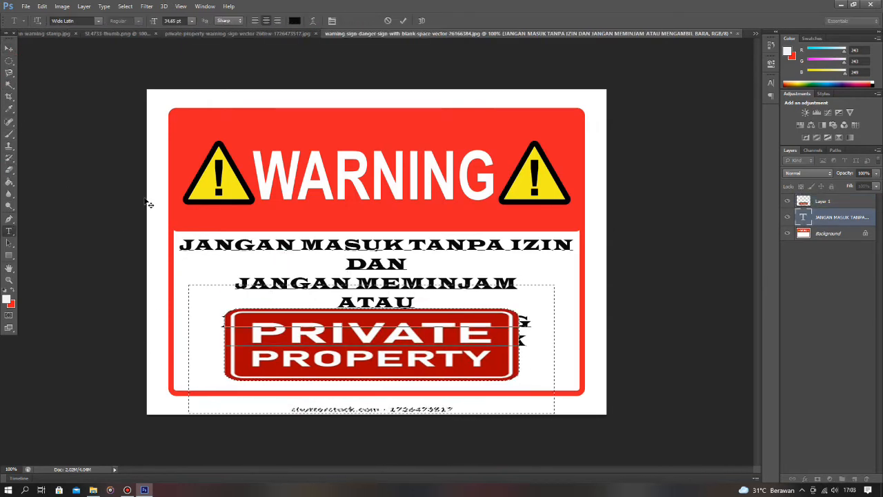
pyautogui.click(8, 50)
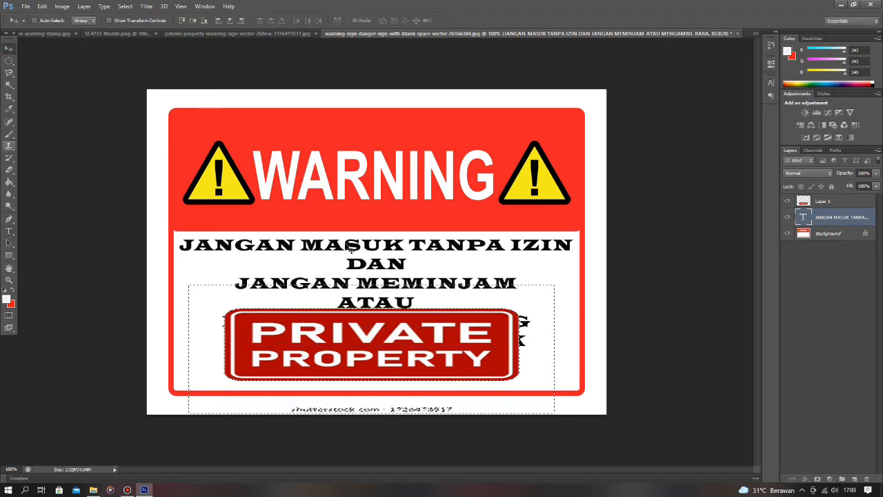
pyautogui.click(823, 201)
pyautogui.click(8, 171)
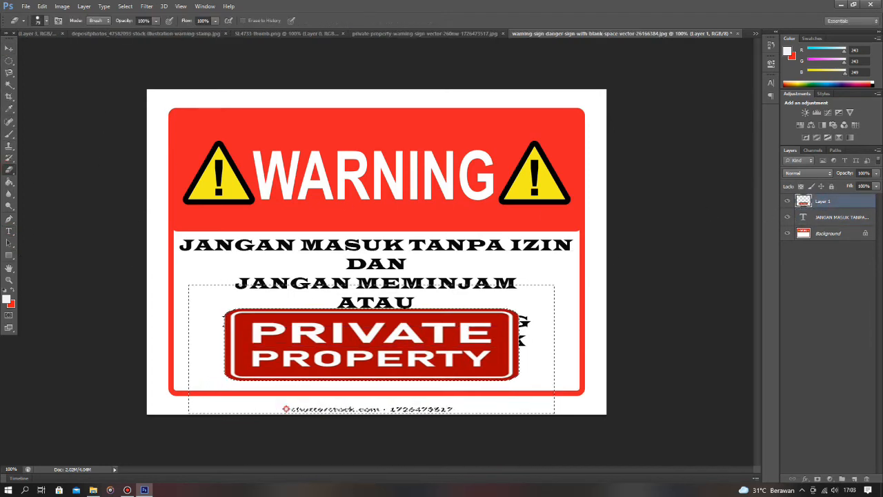
pyautogui.click(8, 50)
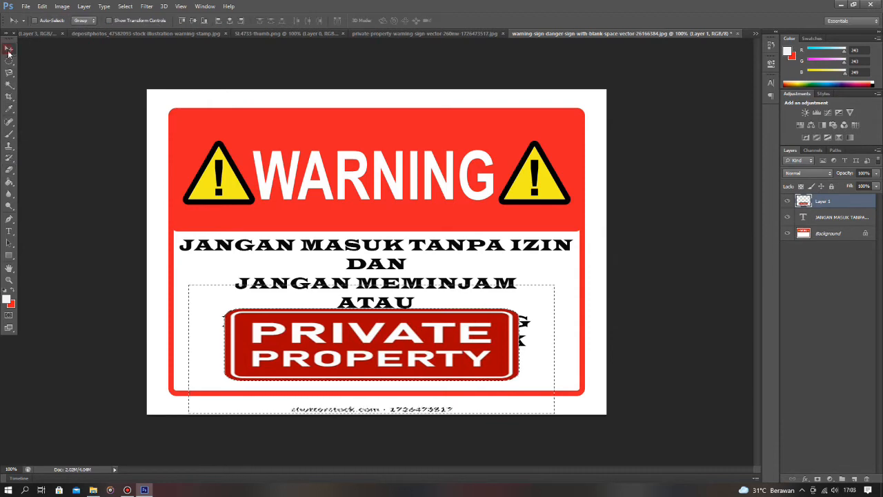
# Move the PRIVATE PROPERTY image up into the white panel and erase its shutterstock.com caption on Layer 1
pyautogui.moveTo(345, 319); pyautogui.dragTo(348, 285)
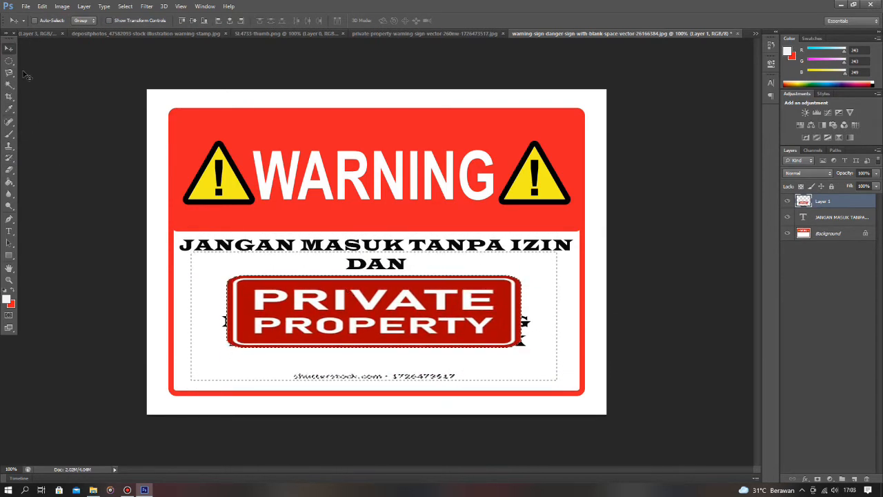
pyautogui.click(11, 231)
pyautogui.click(180, 370)
pyautogui.click(9, 50)
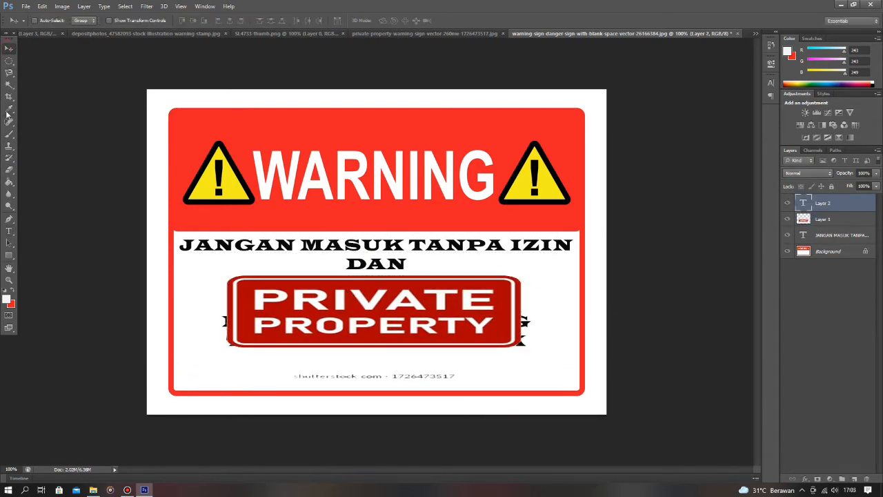
pyautogui.click(9, 169)
pyautogui.click(828, 218)
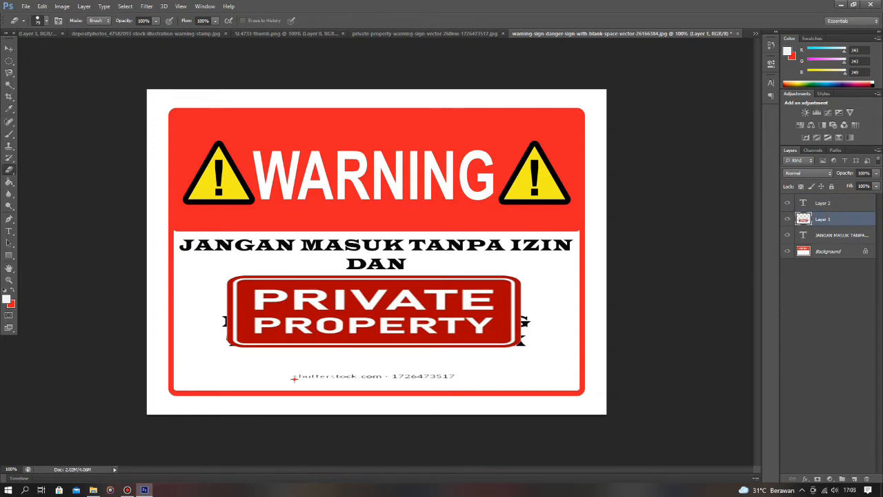
pyautogui.click(9, 49)
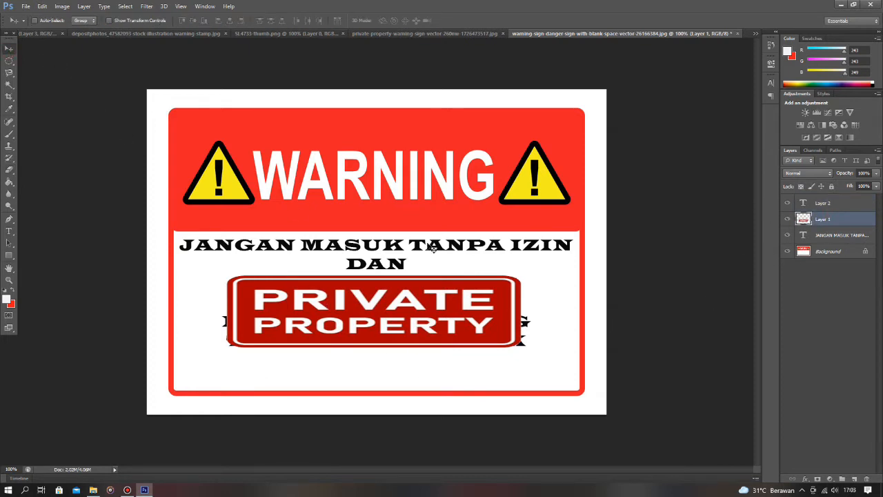
# Shrink the PRIVATE PROPERTY badge to about 76% width and 62% height and centre it beneath the message text
pyautogui.hotkey('ctrl', 't')
pyautogui.moveTo(520, 277); pyautogui.dragTo(472, 300)
pyautogui.moveTo(429, 312); pyautogui.dragTo(488, 364)
pyautogui.moveTo(445, 378); pyautogui.dragTo(447, 371)
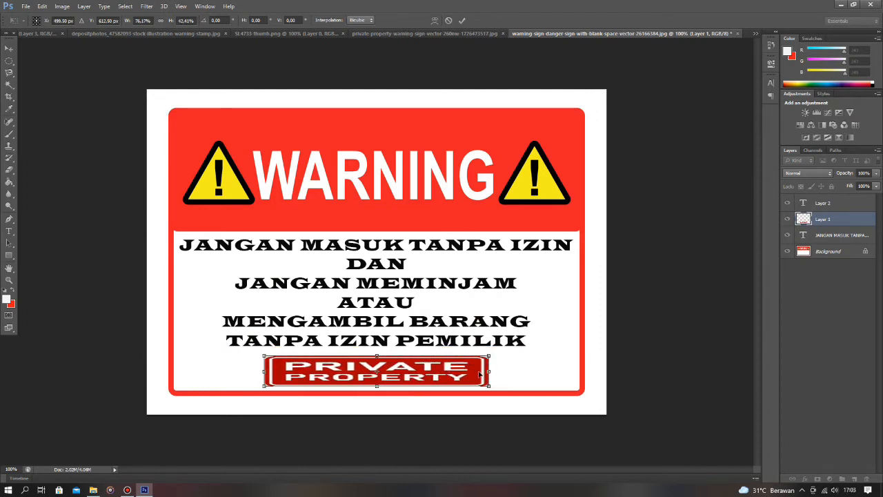
pyautogui.click(9, 49)
pyautogui.click(481, 178)
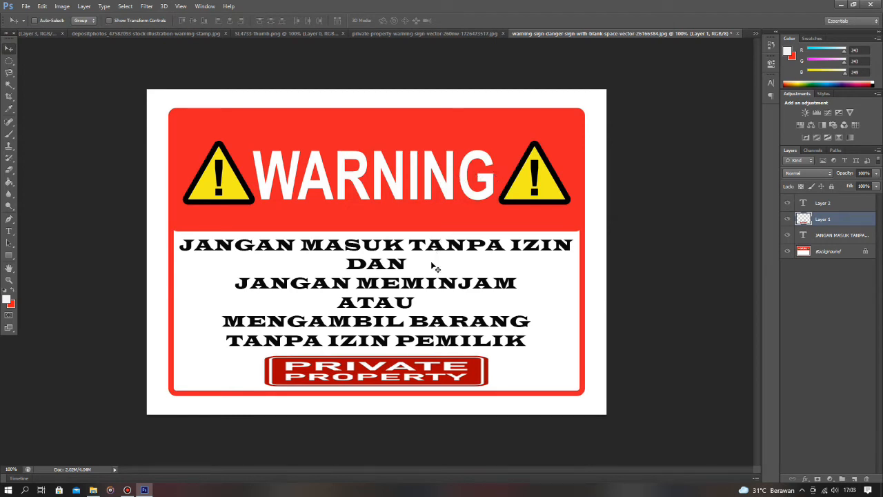
pyautogui.hotkey('ctrl', 't')
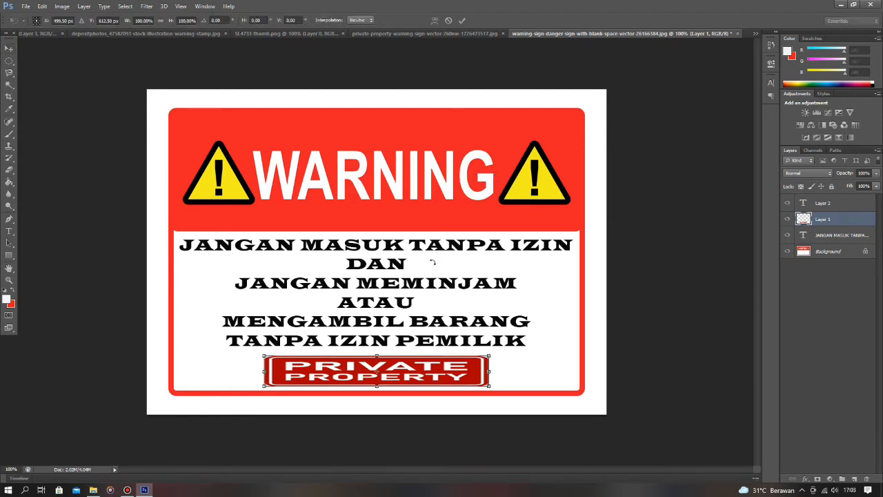
pyautogui.press('Return')
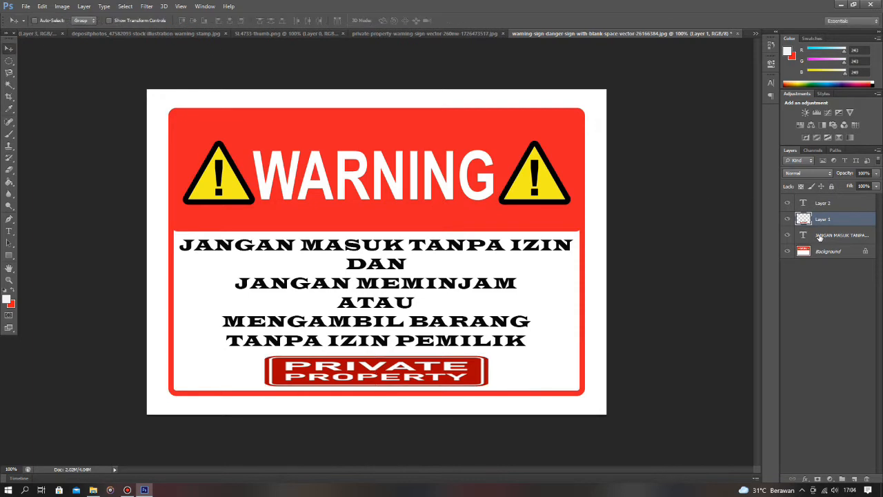
# Colour the words TANPA IZIN in the first line of the message text red
pyautogui.click(826, 237)
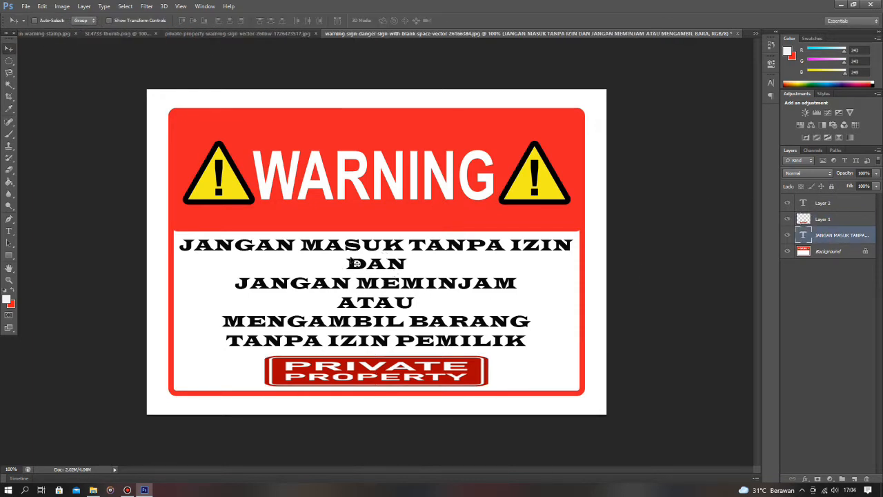
pyautogui.click(9, 231)
pyautogui.click(381, 269)
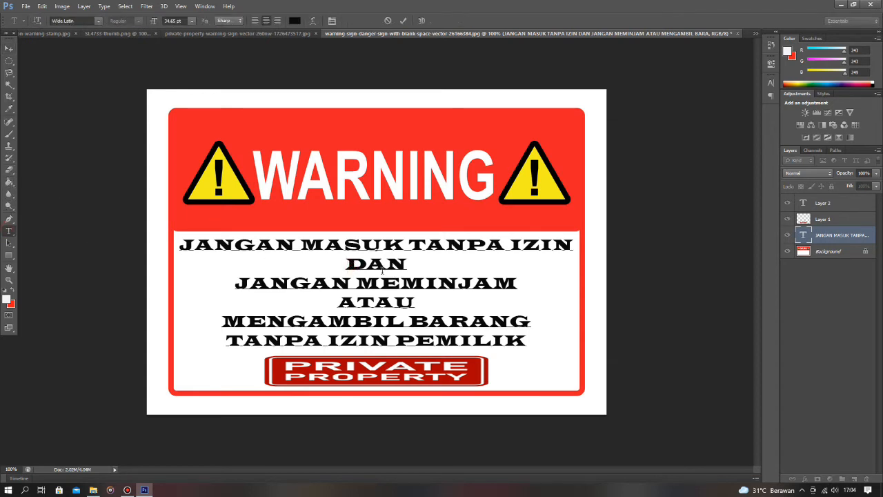
pyautogui.click(406, 268)
pyautogui.press('Return')
pyautogui.press('BackSpace')
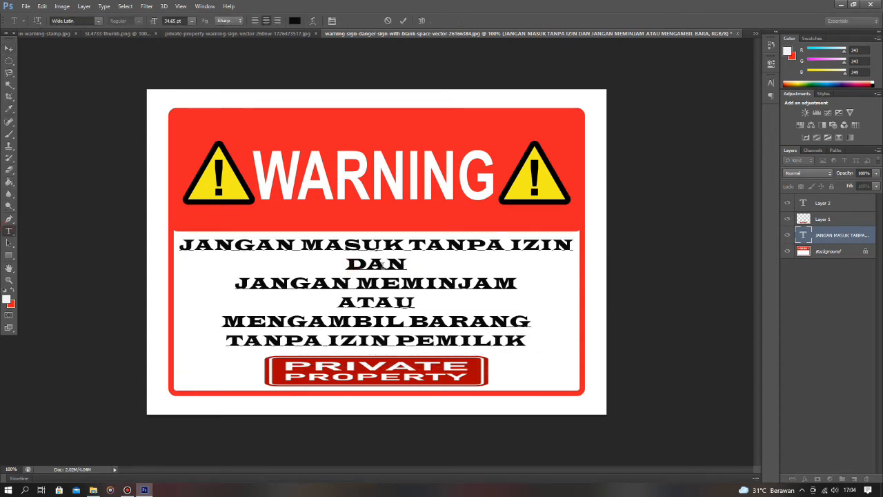
pyautogui.moveTo(573, 245); pyautogui.dragTo(408, 244)
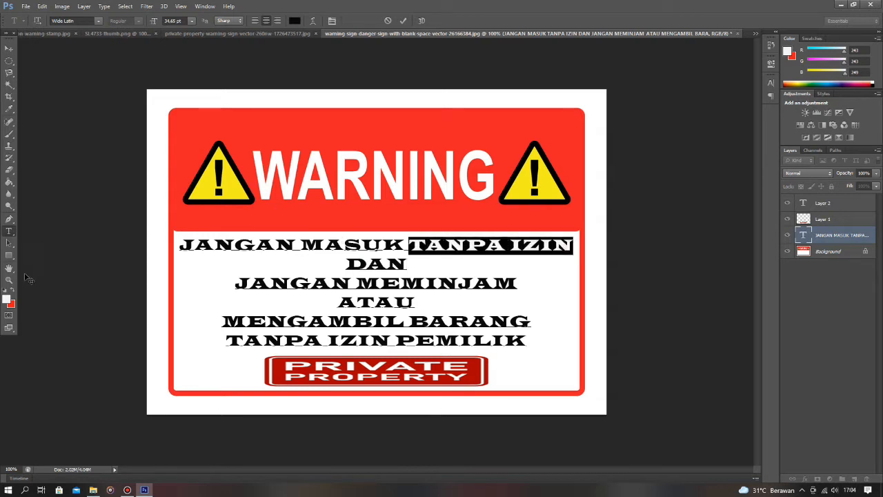
pyautogui.click(291, 21)
pyautogui.click(434, 134)
pyautogui.click(537, 125)
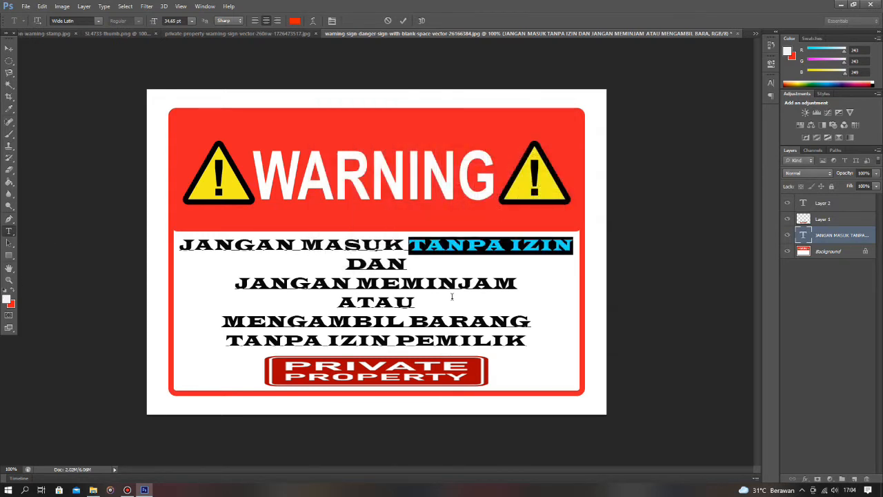
# Set the font size of the red TANPA IZIN words to 36 pt
pyautogui.click(101, 21)
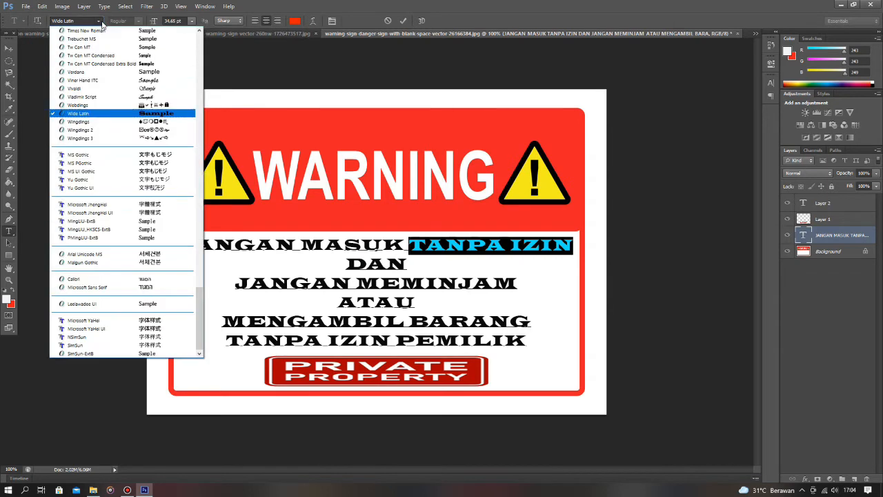
pyautogui.click(100, 21)
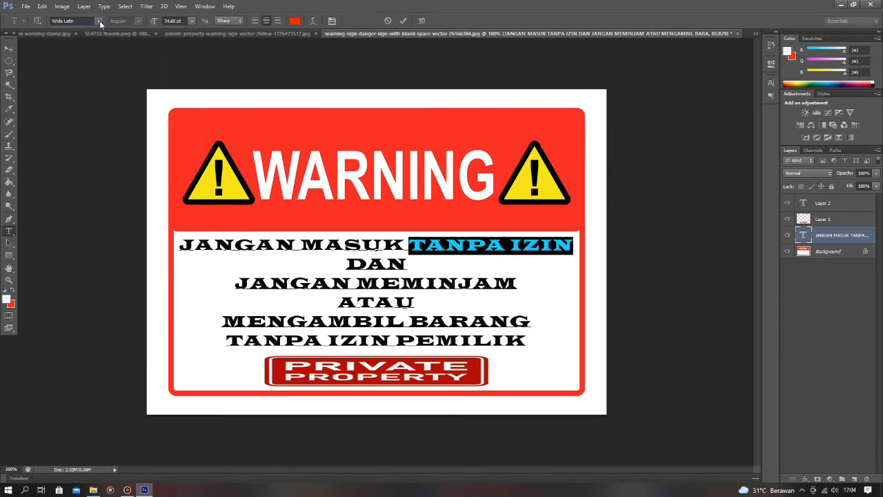
pyautogui.click(193, 21)
pyautogui.click(175, 144)
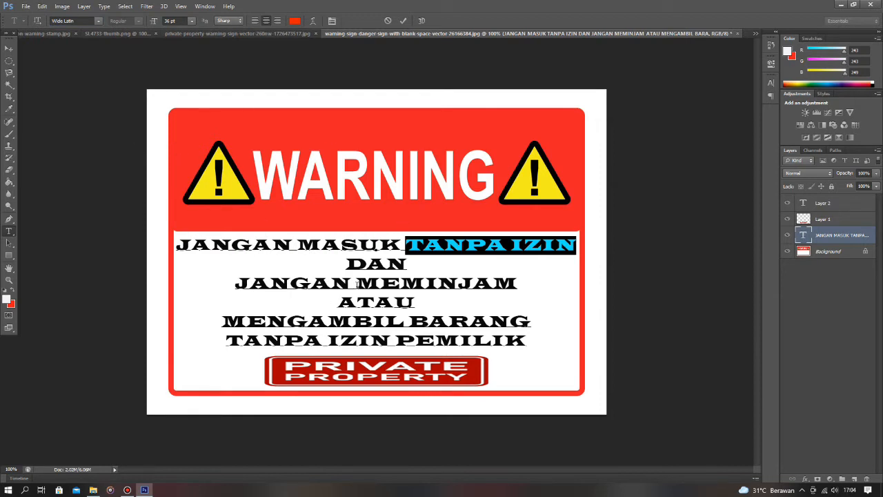
pyautogui.click(442, 285)
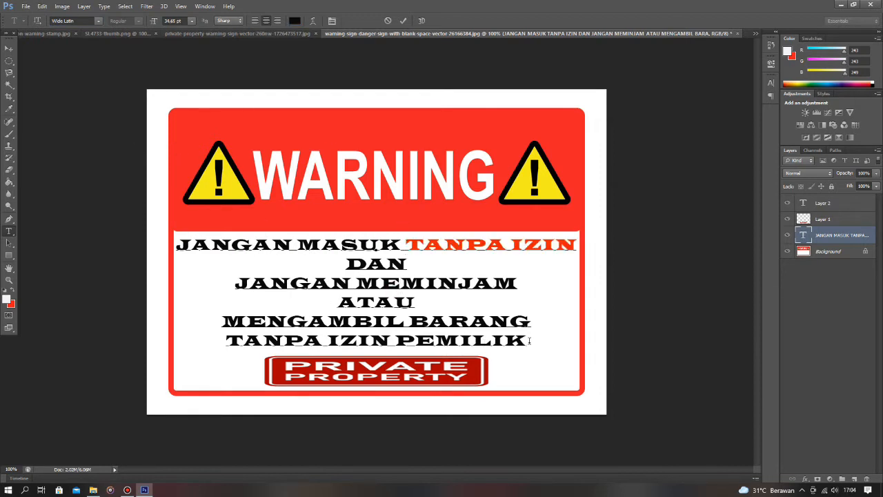
# Colour the last message line, TANPA IZIN PEMILIK, red and set its font size to 36 pt
pyautogui.moveTo(529, 340); pyautogui.dragTo(219, 337)
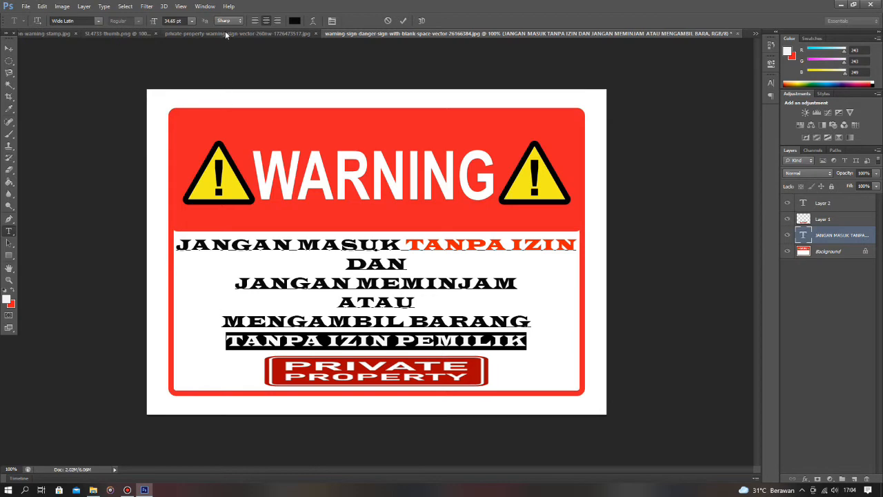
pyautogui.click(293, 20)
pyautogui.click(434, 132)
pyautogui.click(533, 123)
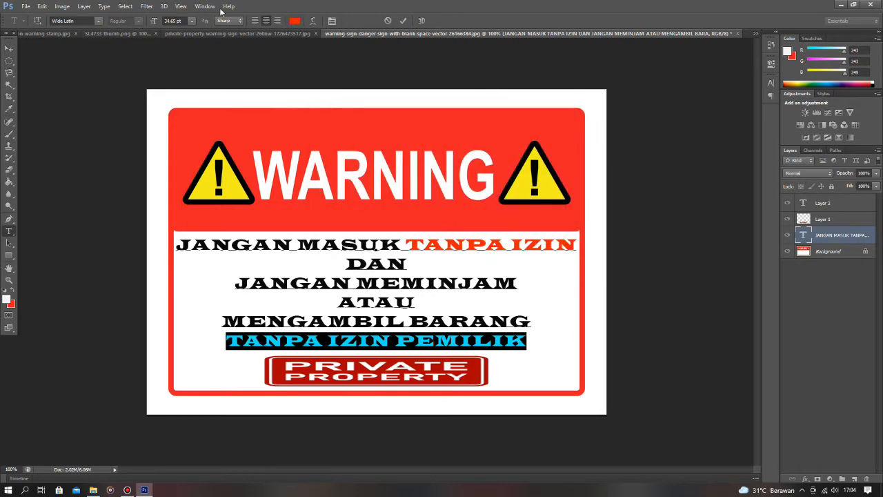
pyautogui.click(191, 21)
pyautogui.click(183, 147)
# Try Tw Cen MT Condensed Extra Bold on the four black lines from DAN to MENGAMBIL BARANG, and undo it
pyautogui.moveTo(220, 323); pyautogui.dragTo(353, 315)
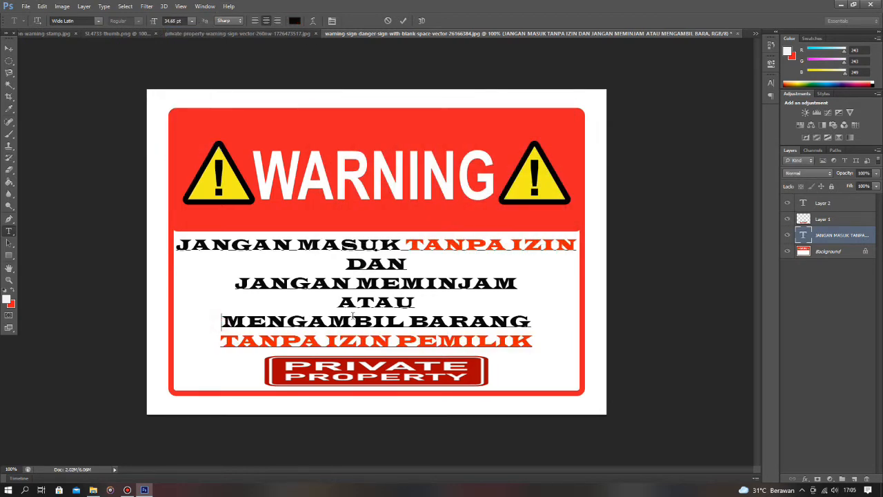
pyautogui.moveTo(529, 322); pyautogui.dragTo(225, 322)
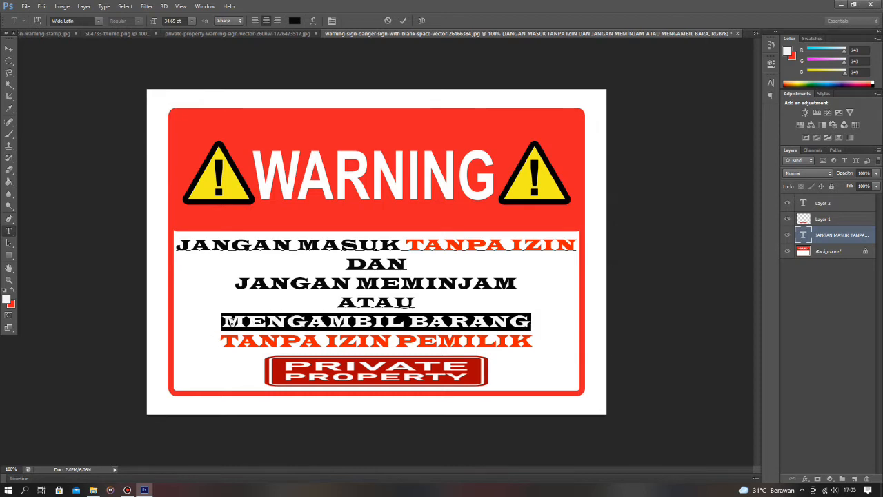
pyautogui.moveTo(531, 321); pyautogui.dragTo(345, 264)
pyautogui.click(98, 21)
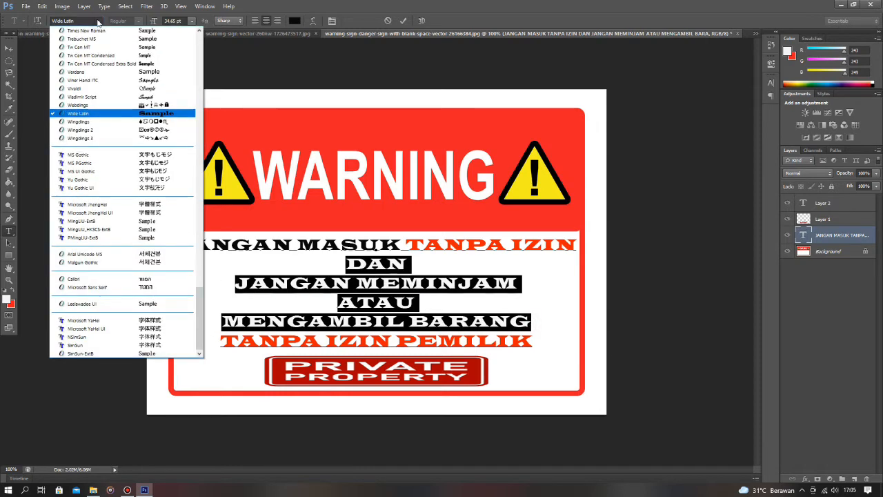
pyautogui.click(89, 64)
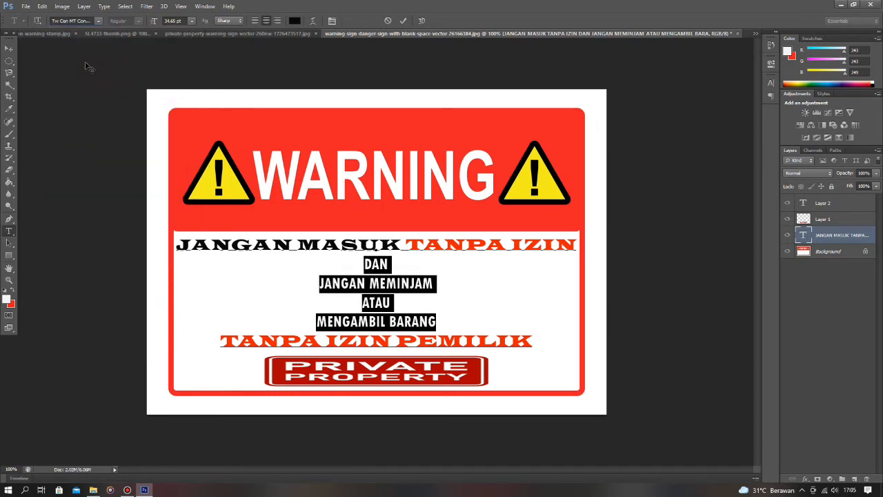
pyautogui.hotkey('ctrl', 'z')
# Try Rockwell Extra Bold and Showcard Gothic on the lines from DAN to MENGAMBIL BARANG
pyautogui.click(99, 21)
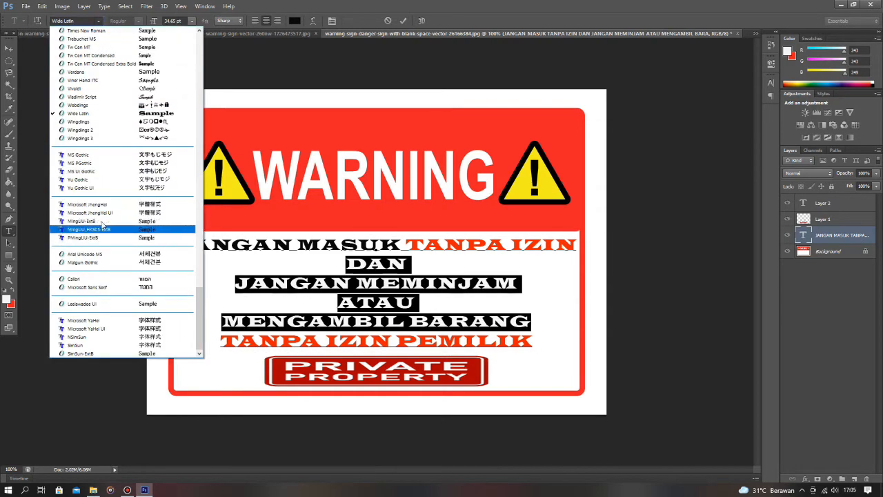
pyautogui.scroll(3, 107, 149)
pyautogui.scroll(3, 107, 125)
pyautogui.click(107, 131)
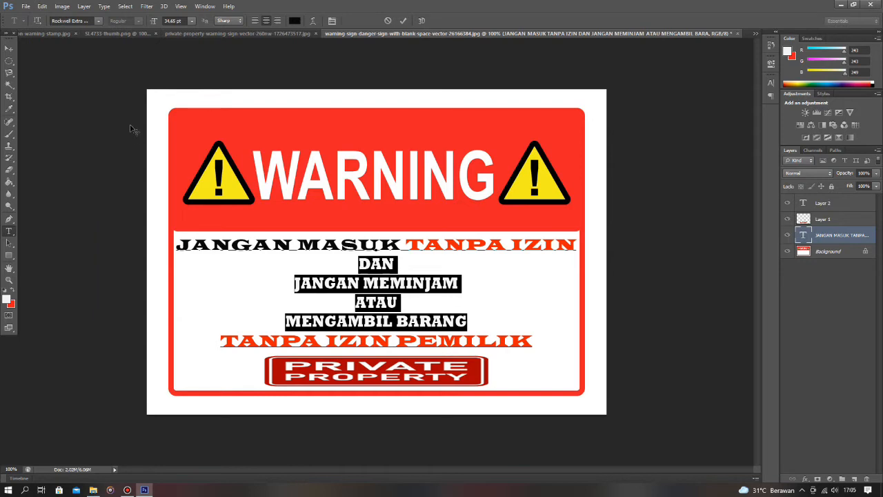
pyautogui.click(99, 21)
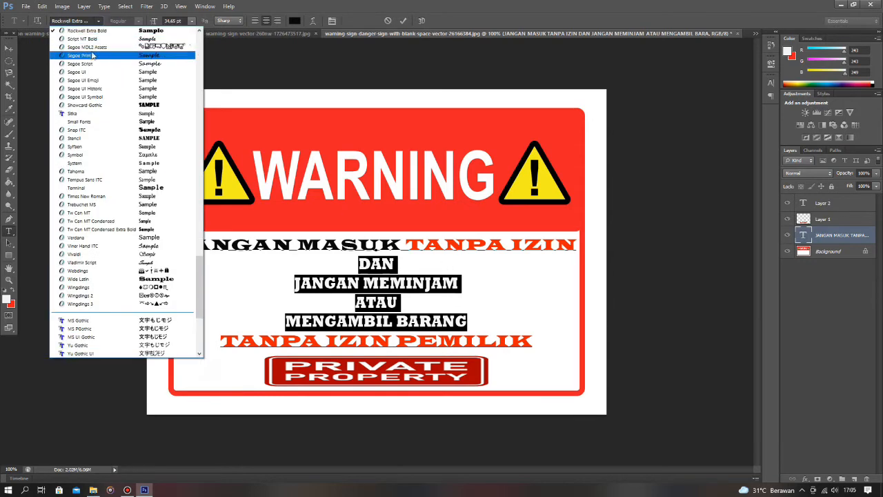
pyautogui.click(100, 111)
# Look through further fonts for the lines from DAN to MENGAMBIL BARANG and set them back to Wide Latin
pyautogui.click(99, 21)
pyautogui.scroll(3, 102, 64)
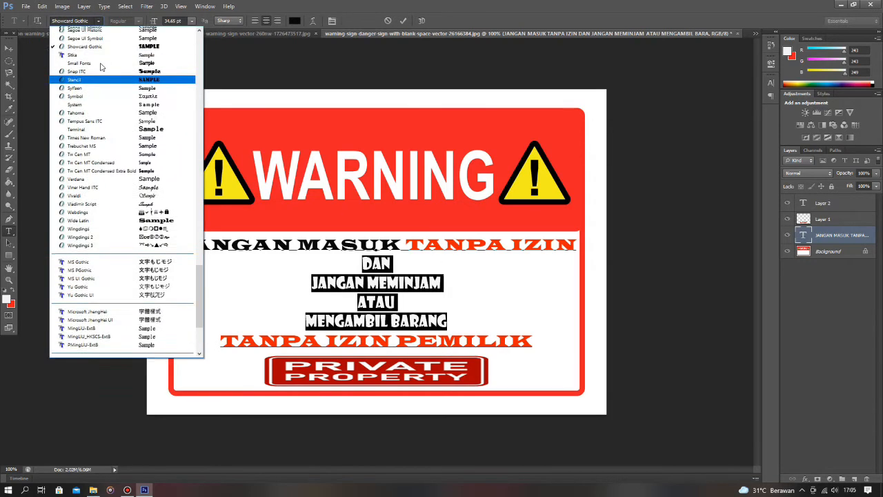
pyautogui.scroll(-4, 93, 158)
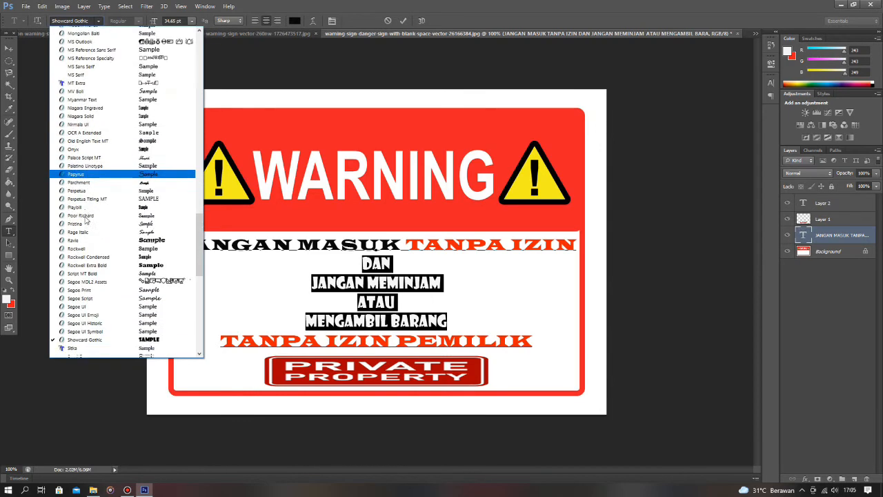
pyautogui.click(77, 213)
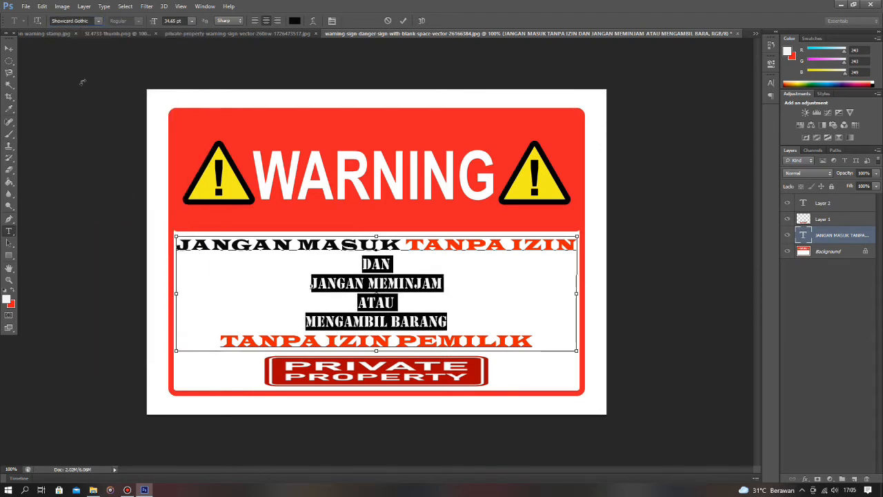
pyautogui.scroll(3, 83, 82)
pyautogui.click(99, 21)
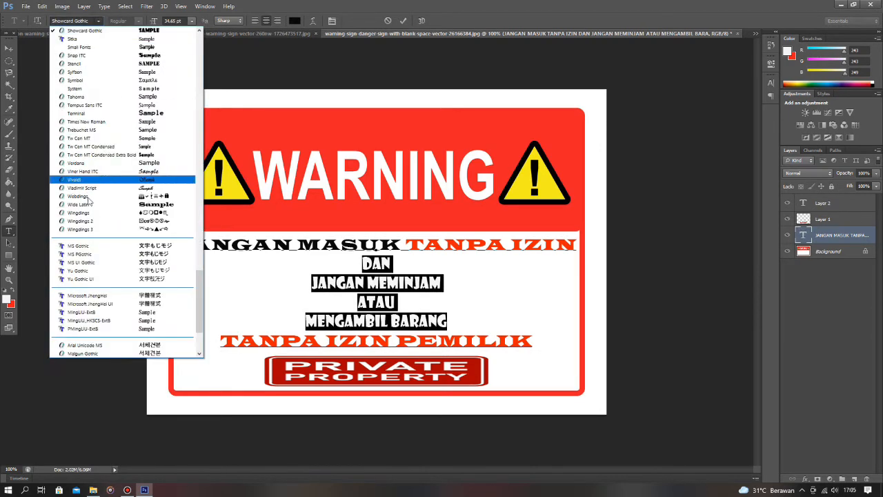
pyautogui.scroll(-3, 90, 238)
pyautogui.scroll(1, 93, 207)
pyautogui.click(99, 148)
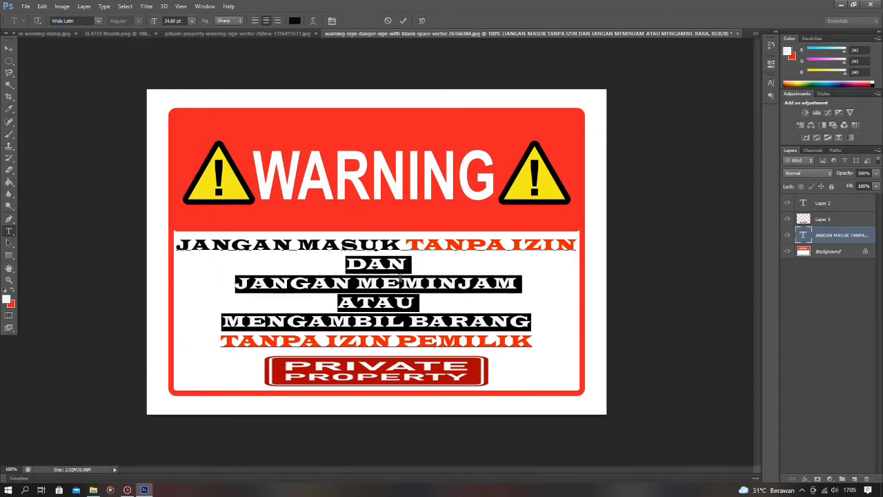
# Try to break the first message line after MASUK so TANPA IZIN sits on its own line, and revert it
pyautogui.click(400, 278)
pyautogui.moveTo(403, 245); pyautogui.dragTo(155, 229)
pyautogui.click(407, 244)
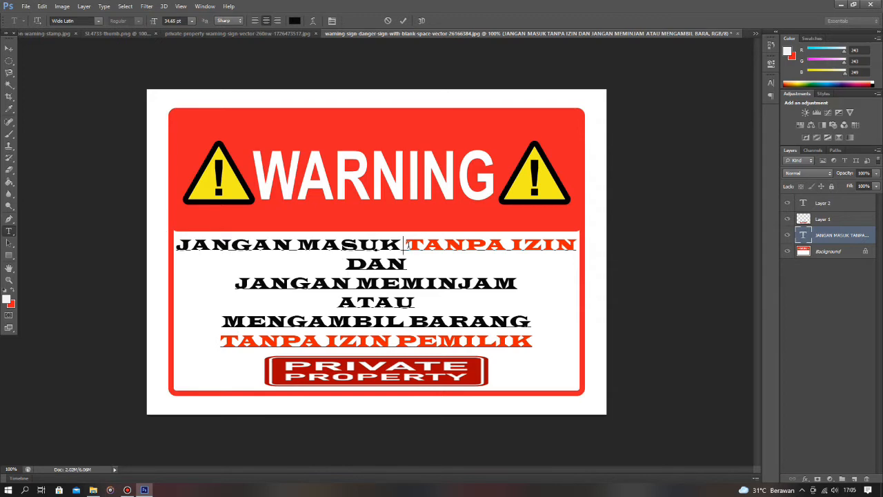
pyautogui.press('BackSpace')
pyautogui.press('BackSpace')
pyautogui.write('K')
pyautogui.press('Return')
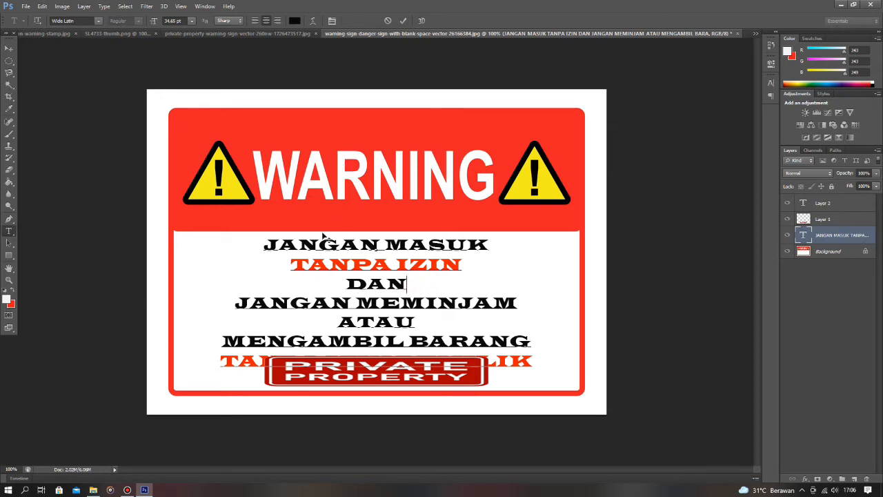
pyautogui.press('BackSpace')
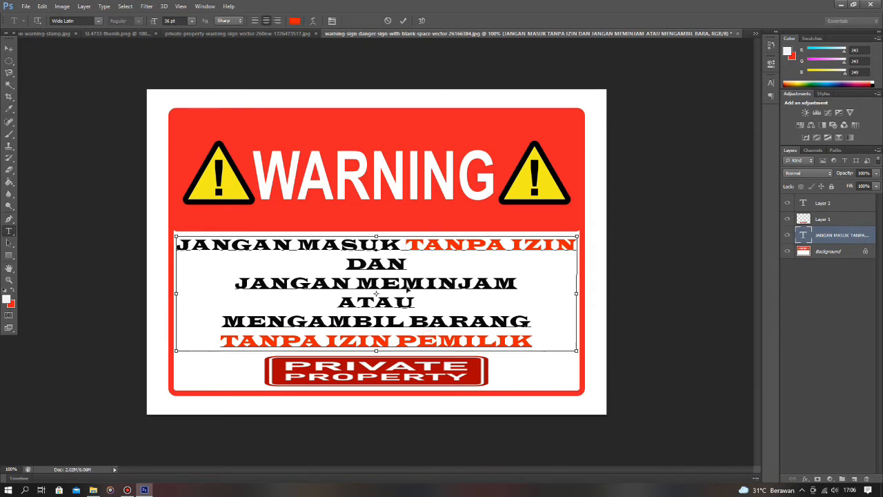
# Commit the text edits and narrow the whole message text block to about 82% width around its centre
pyautogui.hotkey('ctrl', 'Return')
pyautogui.press('v')
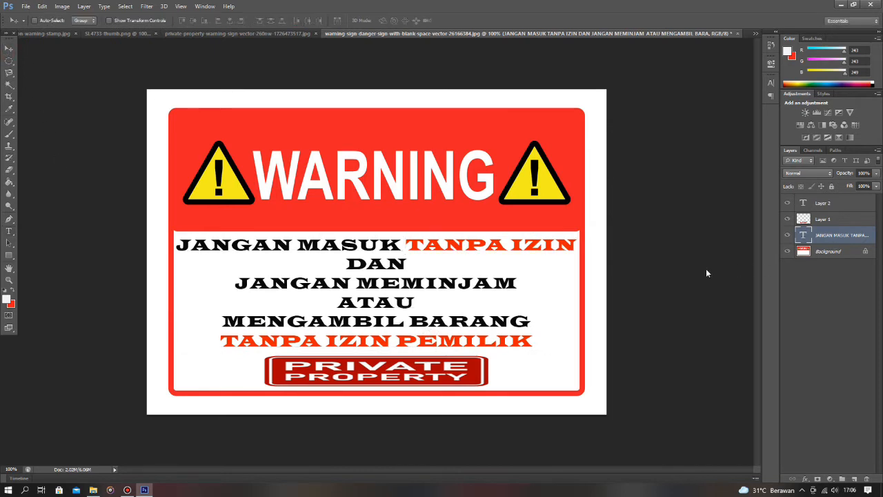
pyautogui.hotkey('ctrl', 't')
pyautogui.moveTo(578, 294); pyautogui.dragTo(512, 303)
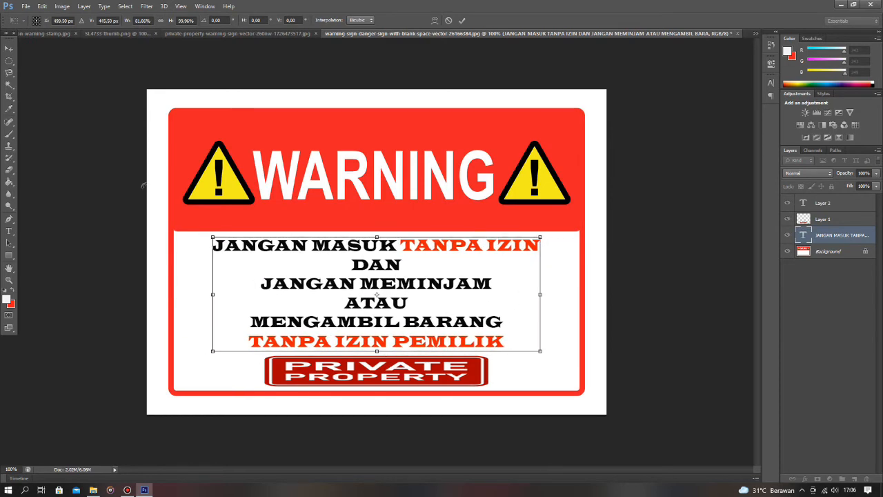
pyautogui.click(9, 49)
pyautogui.click(381, 184)
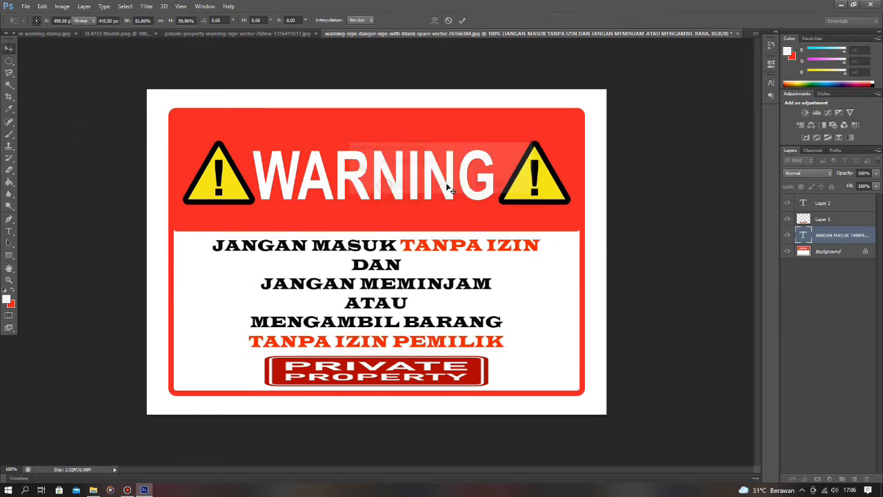
# Narrow the PRIVATE PROPERTY badge on Layer 1 to about 51% width around its centre
pyautogui.click(820, 219)
pyautogui.hotkey('ctrl', 't')
pyautogui.moveTo(487, 385); pyautogui.dragTo(422, 377)
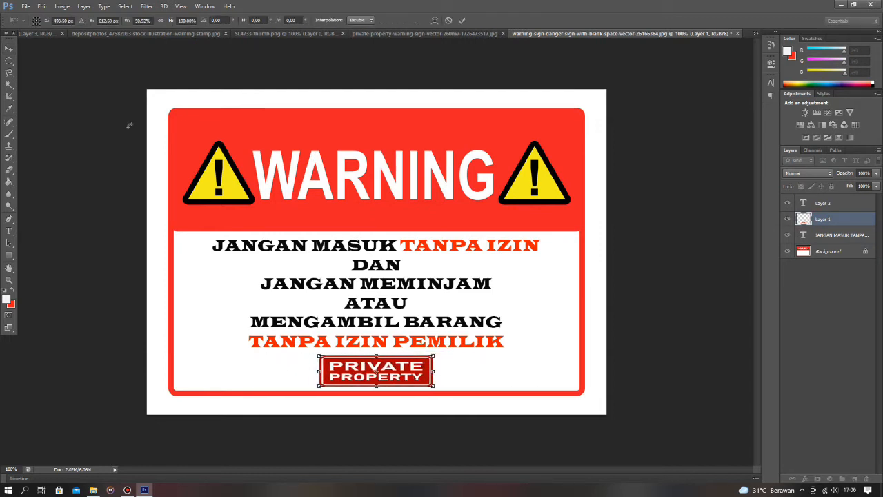
pyautogui.click(9, 47)
pyautogui.click(396, 185)
# Check the image's pixel dimensions, document size and resolution
pyautogui.click(64, 7)
pyautogui.click(77, 73)
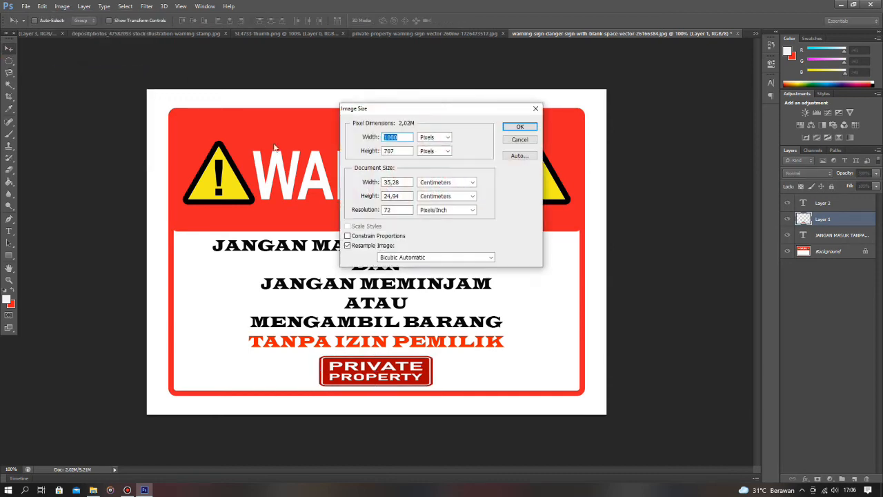
pyautogui.click(520, 127)
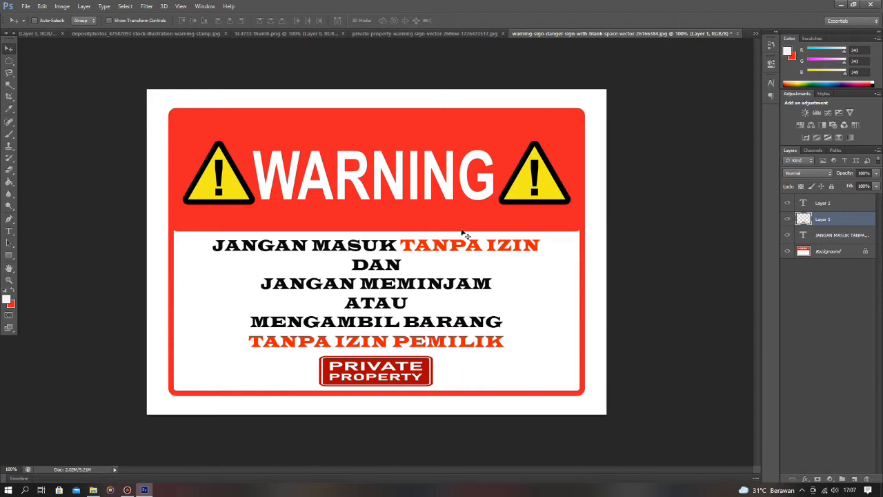
# Save the sign as a Photoshop file named WARNING in the desain folder
pyautogui.click(25, 6)
pyautogui.click(52, 113)
pyautogui.write('WARNING')
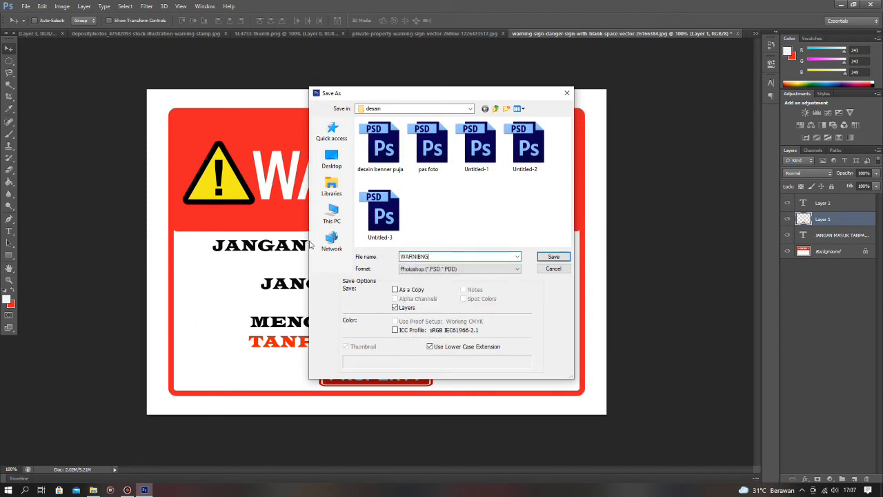
pyautogui.click(423, 257)
pyautogui.press('BackSpace')
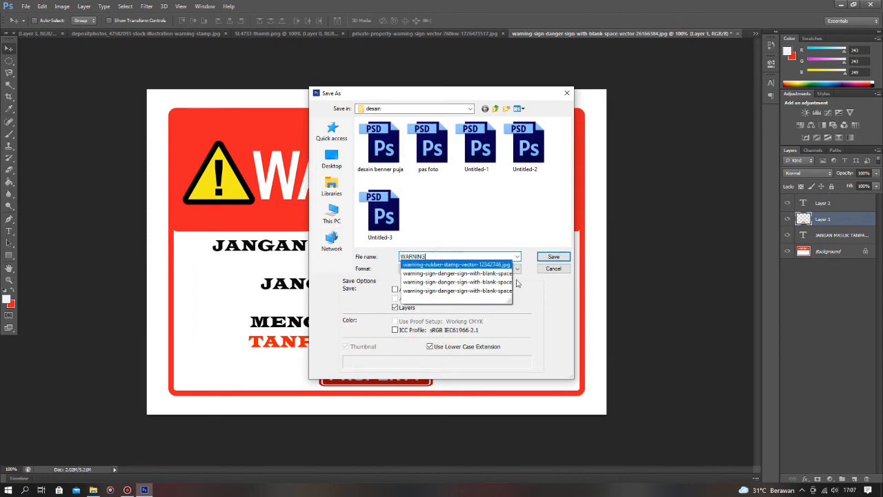
pyautogui.click(512, 242)
pyautogui.click(547, 257)
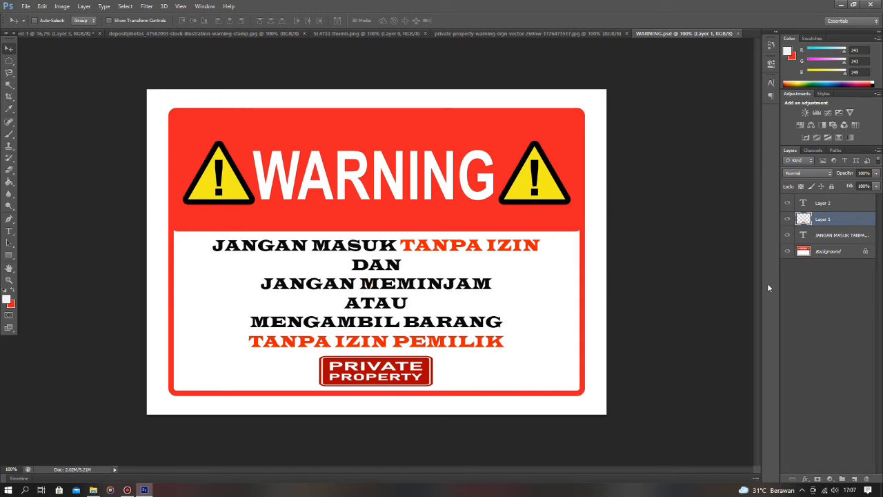
# Move the PRIVATE PROPERTY badge horizontally to the left part of the white panel, beneath the message text
pyautogui.hotkey('ctrl', 't')
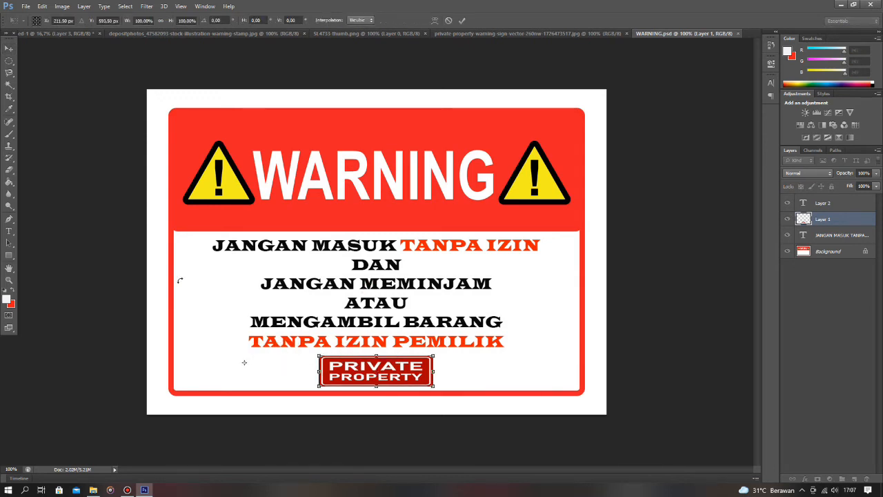
pyautogui.click(9, 49)
pyautogui.click(394, 184)
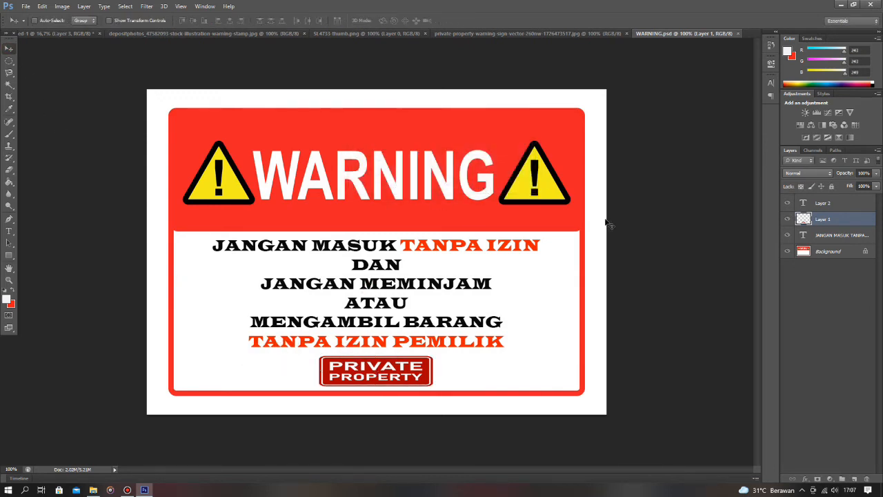
pyautogui.moveTo(381, 373); pyautogui.dragTo(247, 371)
# Shrink the message text block to about 73% width and 86% height, place it in the white panel's left part and apply
pyautogui.keyDown('ctrl'); pyautogui.click(398, 321); pyautogui.keyUp('ctrl')
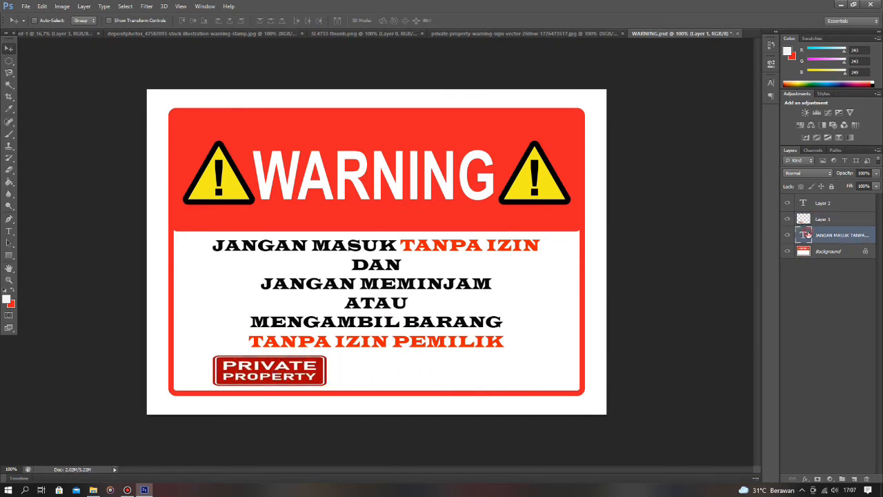
pyautogui.hotkey('ctrl', 't')
pyautogui.moveTo(538, 350); pyautogui.dragTo(450, 335)
pyautogui.moveTo(430, 300)
pyautogui.mouseDown()
pyautogui.moveTo(407, 305)
pyautogui.moveTo(433, 290)
pyautogui.mouseUp()
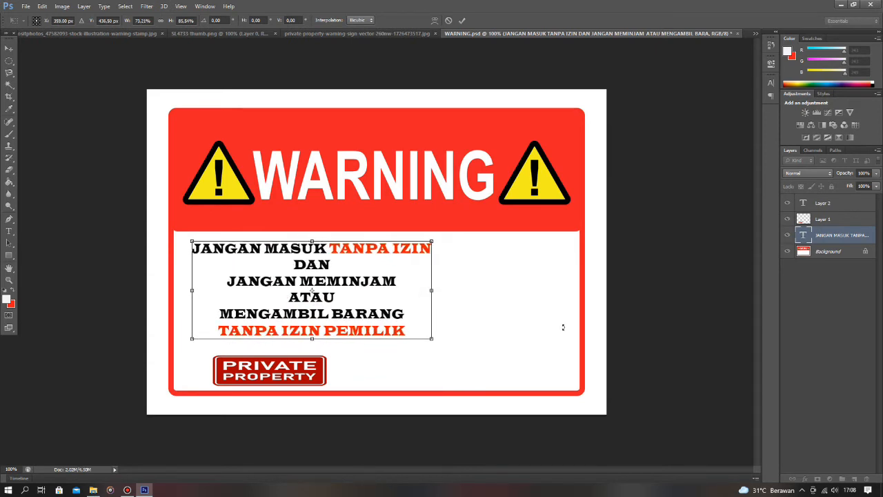
pyautogui.click(9, 48)
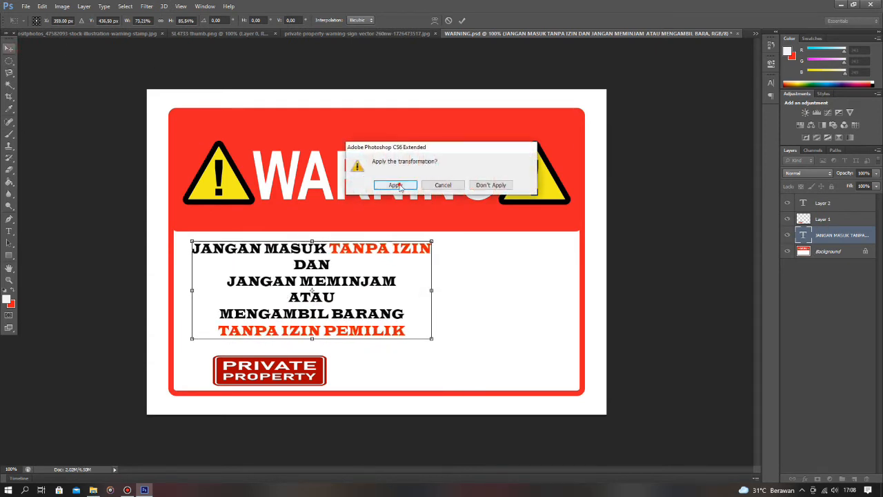
pyautogui.click(396, 184)
# Enlarge the PRIVATE PROPERTY badge to about 107% width and 118% height and place it in the white panel's lower-right corner
pyautogui.click(810, 221)
pyautogui.moveTo(286, 379); pyautogui.dragTo(321, 367)
pyautogui.hotkey('ctrl', 't')
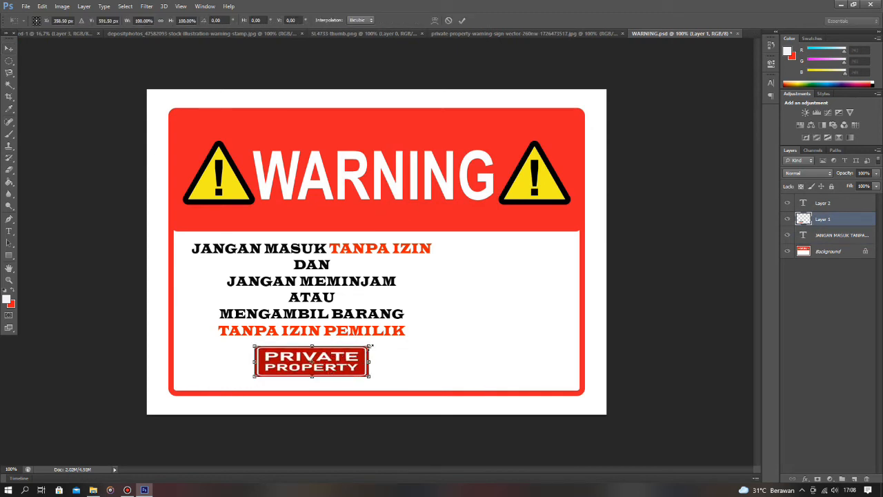
pyautogui.moveTo(368, 346); pyautogui.dragTo(377, 340)
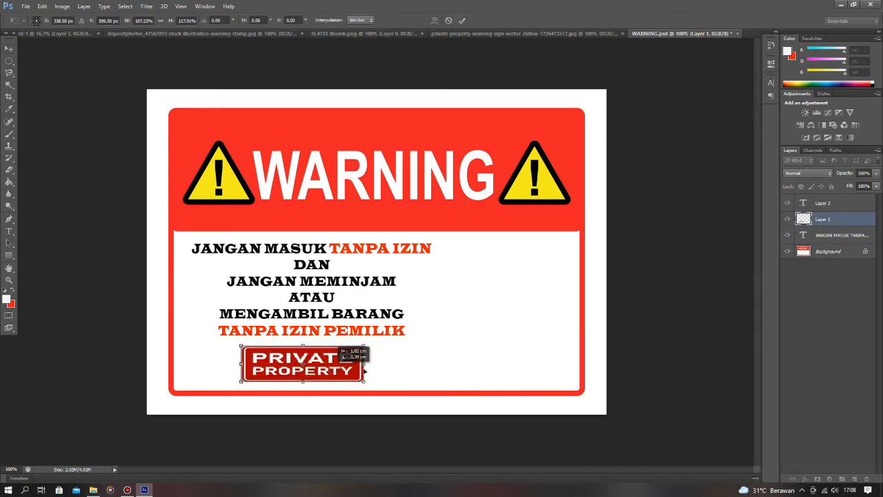
pyautogui.moveTo(345, 365); pyautogui.dragTo(531, 365)
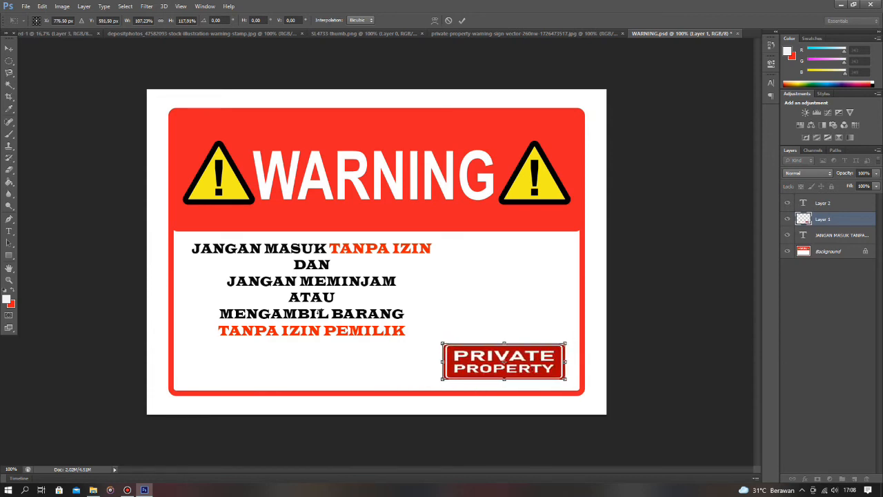
pyautogui.press('v')
pyautogui.press('Return')
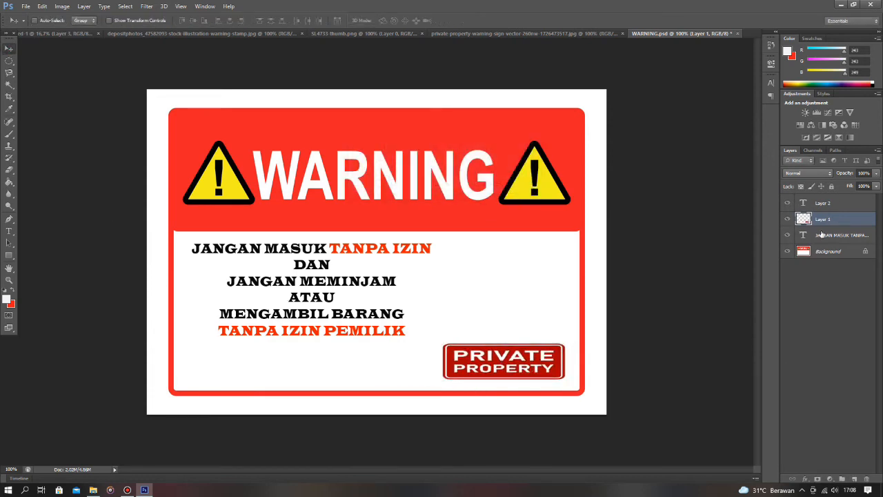
# Scale the message text block to about 105% width and 143% height so it fills the white panel beside the badge
pyautogui.click(304, 301)
pyautogui.hotkey('ctrl', 't')
pyautogui.moveTo(302, 303)
pyautogui.mouseDown()
pyautogui.moveTo(290, 319)
pyautogui.moveTo(301, 319)
pyautogui.mouseUp()
pyautogui.moveTo(432, 300); pyautogui.dragTo(386, 301)
pyautogui.moveTo(391, 349); pyautogui.dragTo(433, 378)
pyautogui.moveTo(310, 250); pyautogui.dragTo(310, 239)
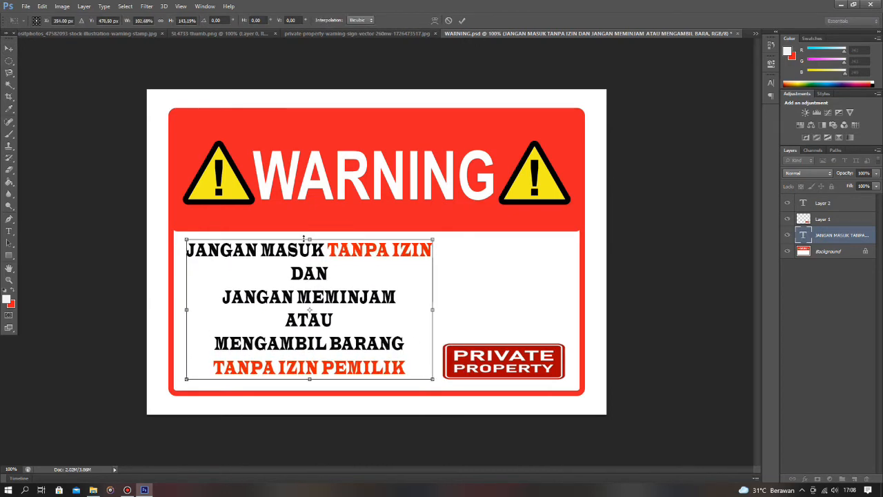
pyautogui.moveTo(186, 315); pyautogui.dragTo(180, 310)
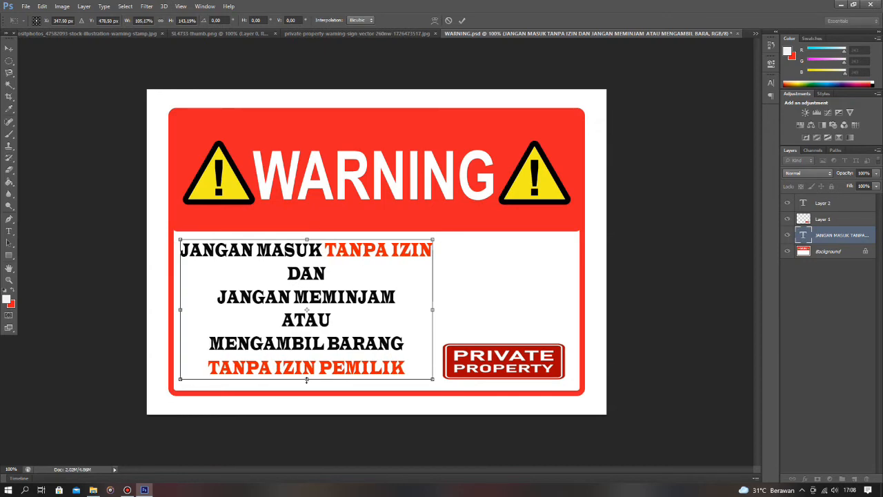
pyautogui.moveTo(307, 380); pyautogui.dragTo(307, 380)
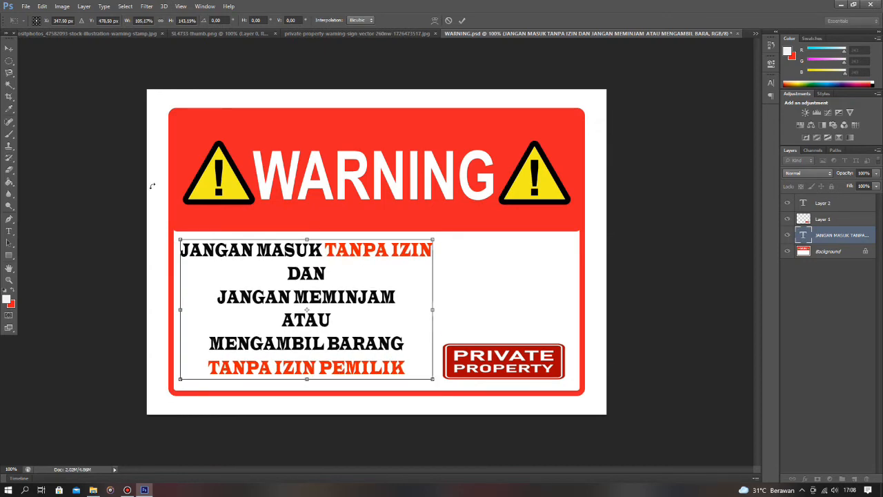
pyautogui.click(9, 49)
pyautogui.click(398, 185)
# Start opening another image and browse to the foto campur folder on the D: drive
pyautogui.click(26, 6)
pyautogui.click(29, 26)
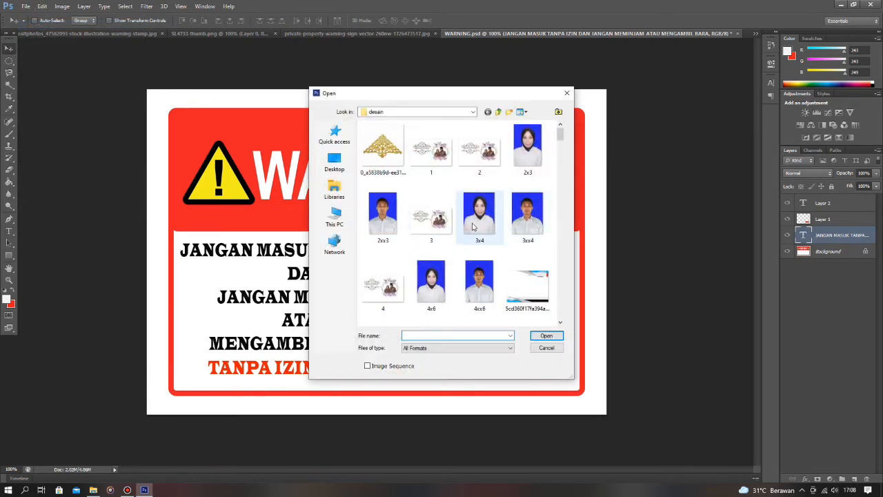
pyautogui.scroll(-15, 473, 226)
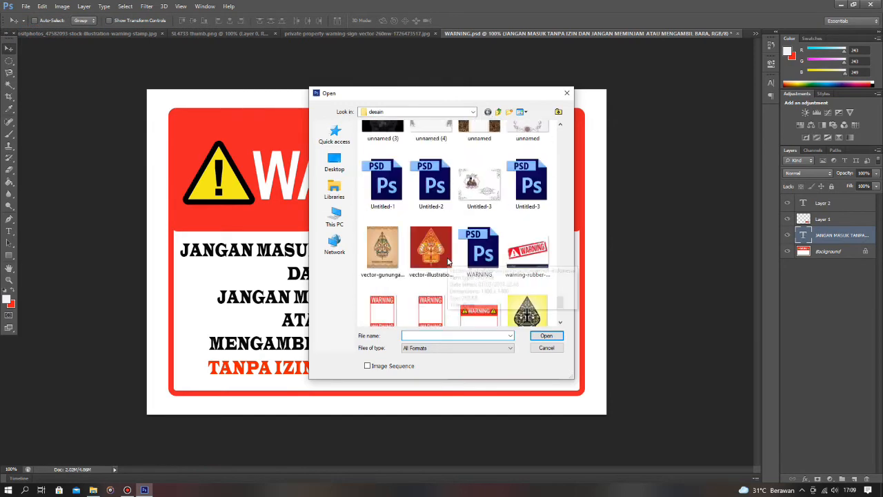
pyautogui.scroll(-3, 447, 263)
pyautogui.click(334, 216)
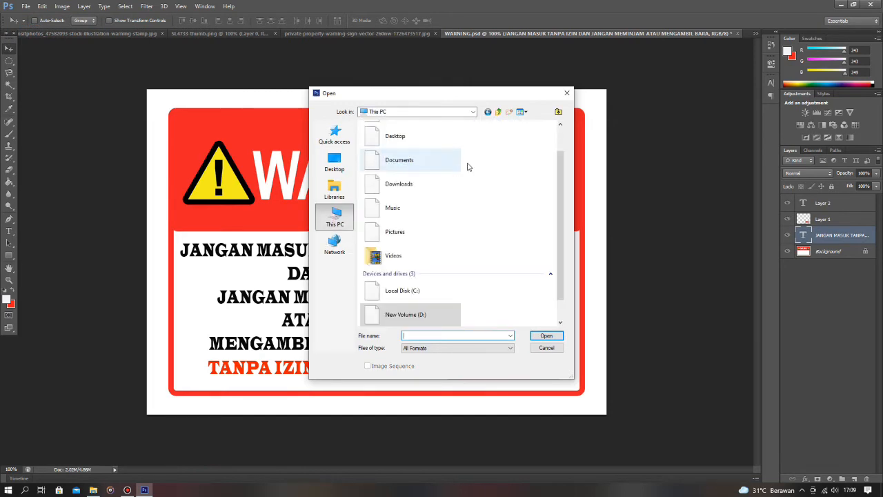
pyautogui.doubleClick(449, 319)
pyautogui.doubleClick(400, 191)
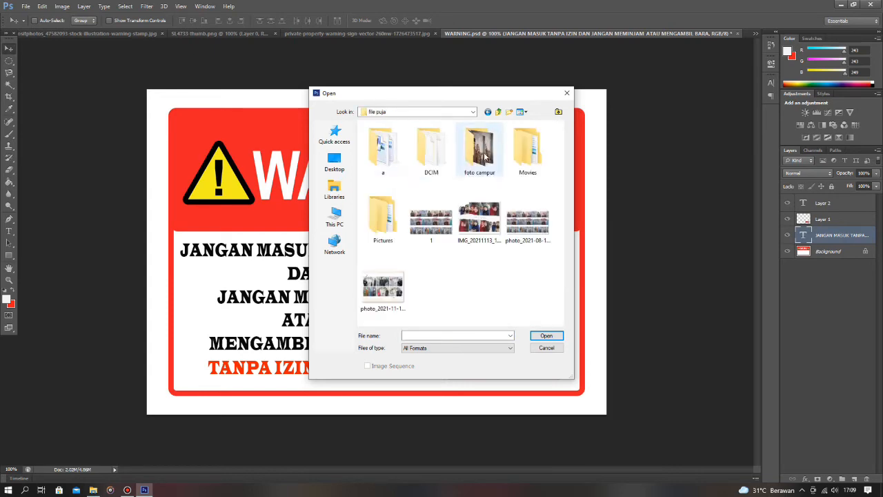
pyautogui.doubleClick(486, 158)
# Find the cartoon-style portrait PicsArt_06-26-05.51.48.jpg in the foto campur folder and open it
pyautogui.scroll(-10, 488, 187)
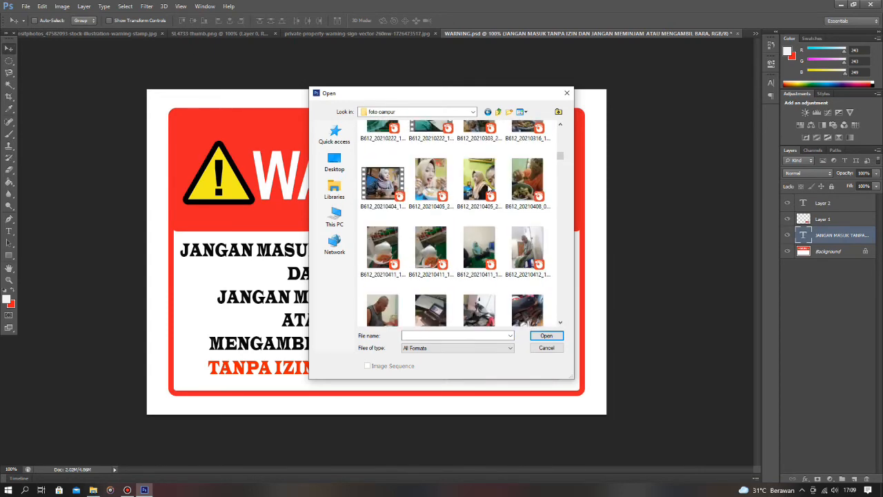
pyautogui.scroll(-5, 487, 188)
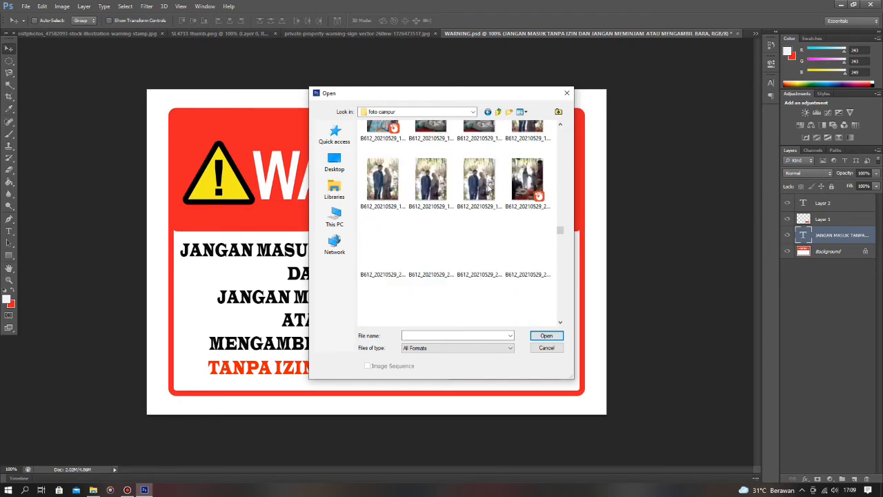
pyautogui.scroll(-5, 488, 188)
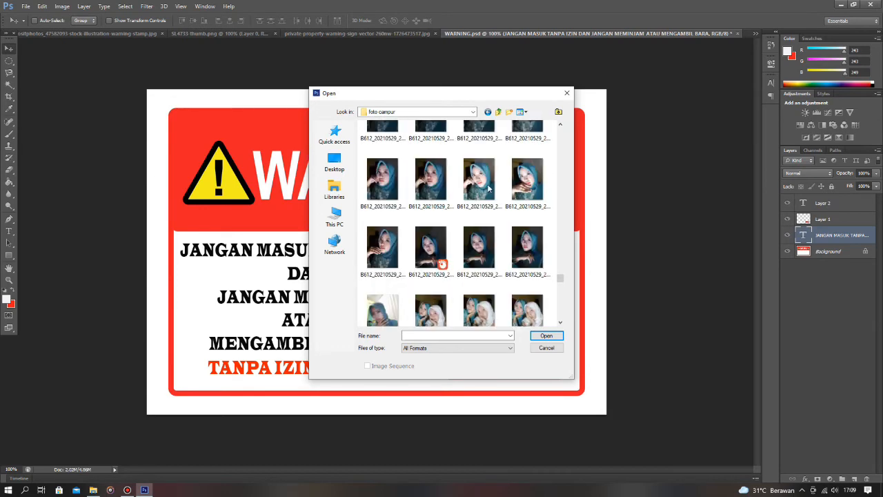
pyautogui.scroll(3, 487, 187)
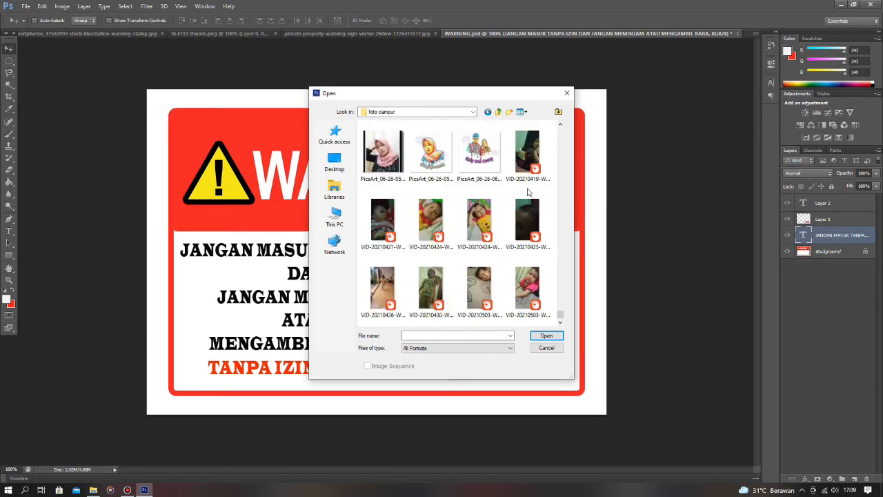
pyautogui.scroll(-5, 528, 194)
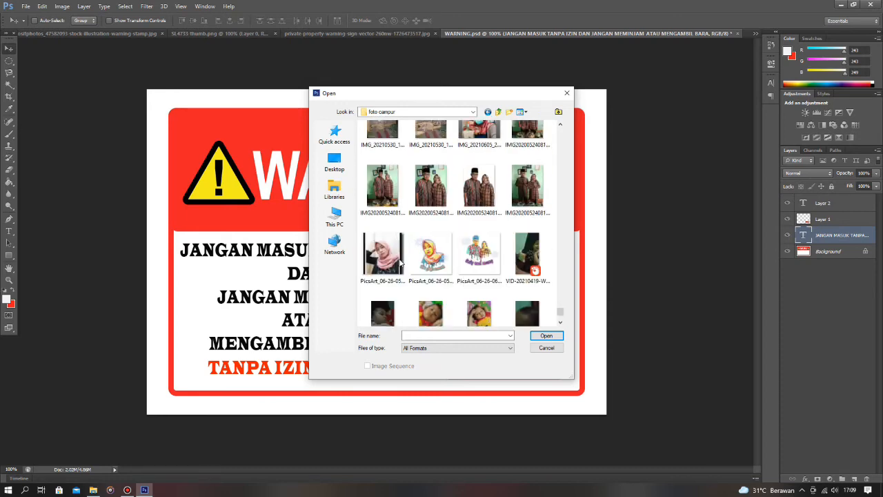
pyautogui.click(431, 254)
pyautogui.click(546, 337)
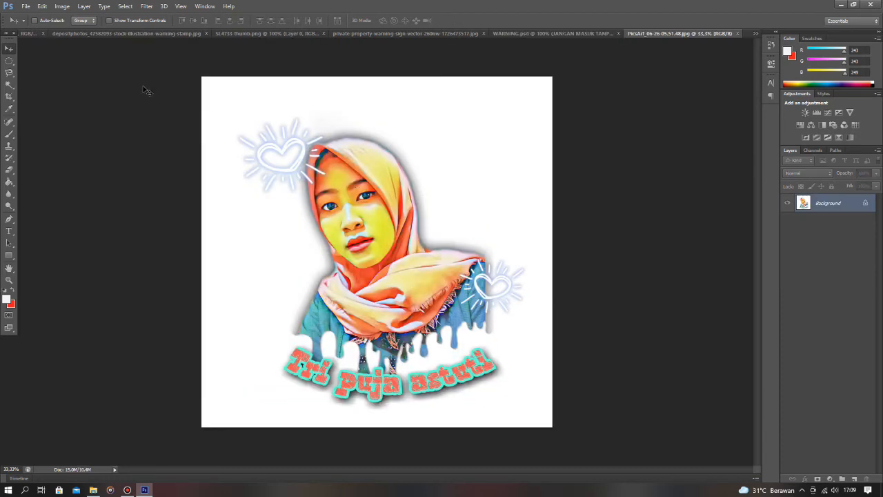
# Copy the portrait into the WARNING document and scale it to about 11.7% width and 12.5% height above the badge
pyautogui.click(398, 34)
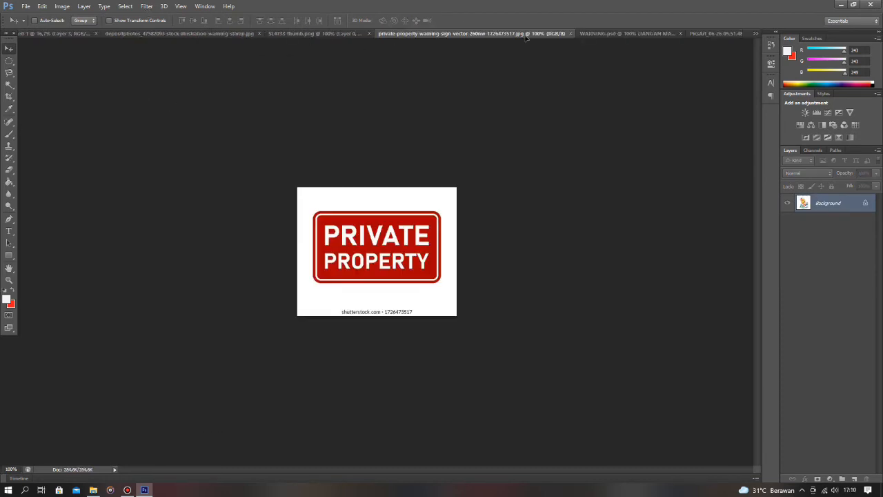
pyautogui.moveTo(597, 33); pyautogui.dragTo(483, 230)
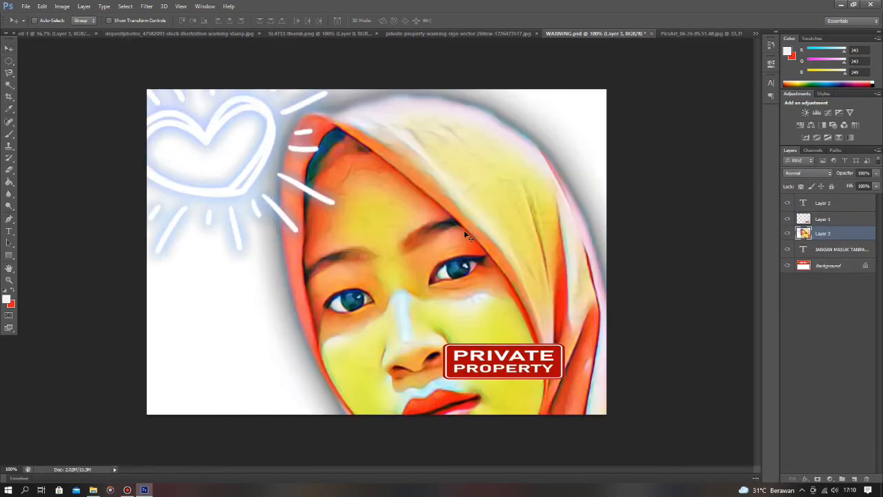
pyautogui.hotkey('ctrl', 't')
pyautogui.hotkey('ctrl', '-')
pyautogui.hotkey('ctrl', '-')
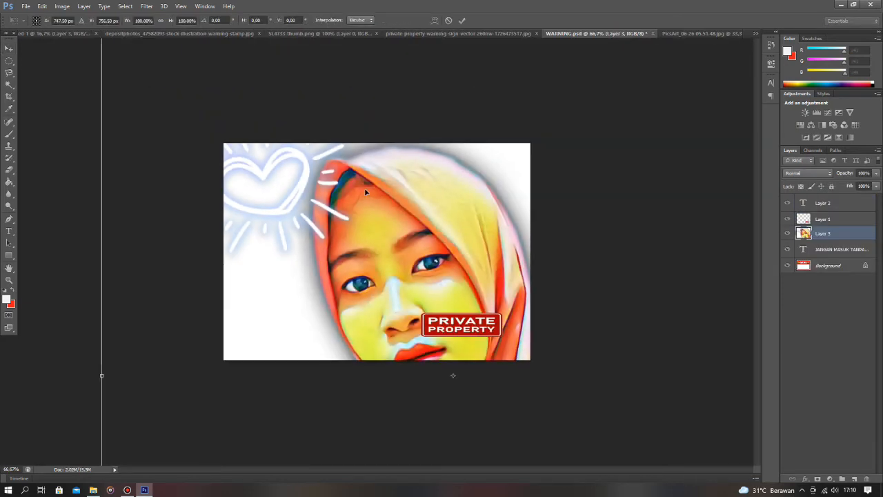
pyautogui.moveTo(171, 81); pyautogui.dragTo(452, 390)
pyautogui.moveTo(523, 418); pyautogui.dragTo(374, 156)
pyautogui.moveTo(549, 130); pyautogui.dragTo(449, 261)
pyautogui.moveTo(474, 234); pyautogui.dragTo(458, 258)
# Reduce the portrait's height to about 11.6%, shift it slightly right and down above the badge, and apply the transformation
pyautogui.scroll(5, 454, 244)
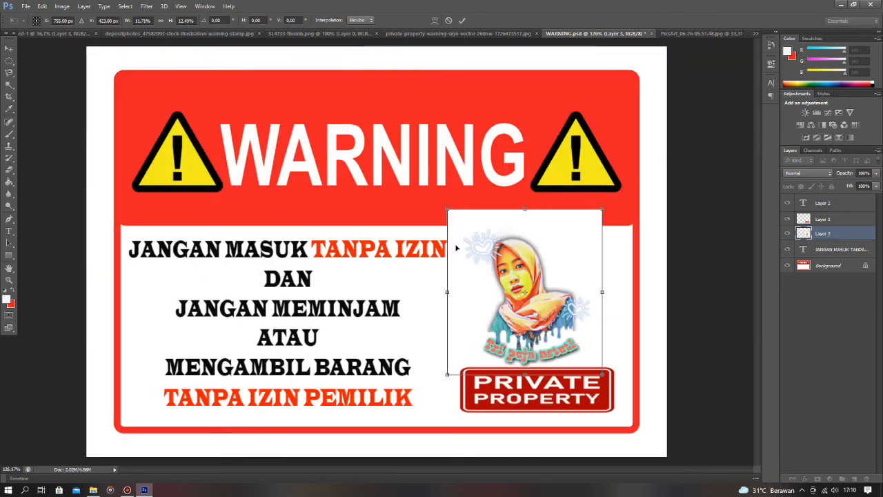
pyautogui.moveTo(536, 250)
pyautogui.mouseDown()
pyautogui.moveTo(547, 233)
pyautogui.moveTo(541, 243)
pyautogui.mouseUp()
pyautogui.moveTo(448, 205)
pyautogui.mouseDown()
pyautogui.moveTo(464, 226)
pyautogui.moveTo(450, 233)
pyautogui.moveTo(450, 220)
pyautogui.mouseUp()
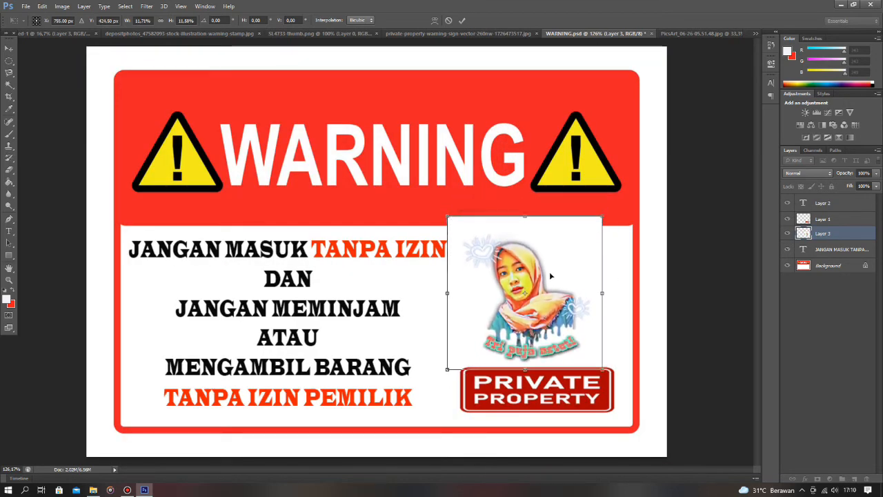
pyautogui.moveTo(550, 271); pyautogui.dragTo(578, 279)
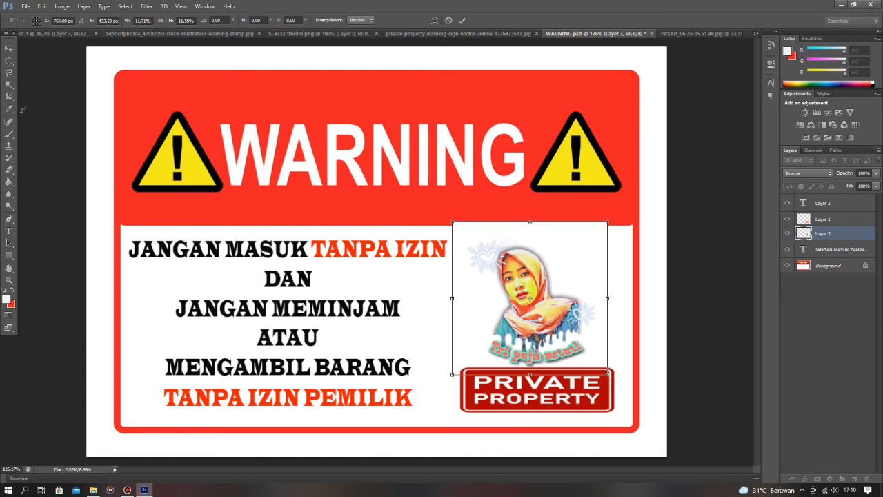
pyautogui.click(9, 49)
pyautogui.press('Return')
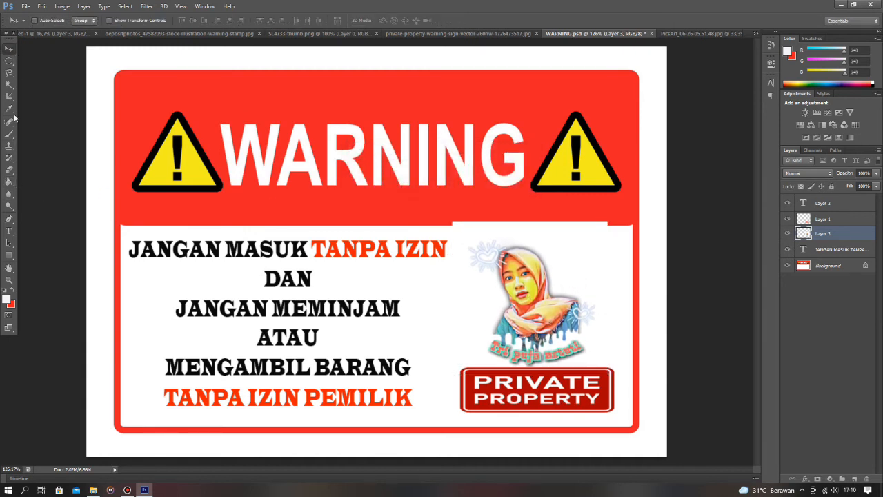
# Select the portrait's white background with the Magic Wand and remove it from Layer 3
pyautogui.click(9, 84)
pyautogui.click(572, 265)
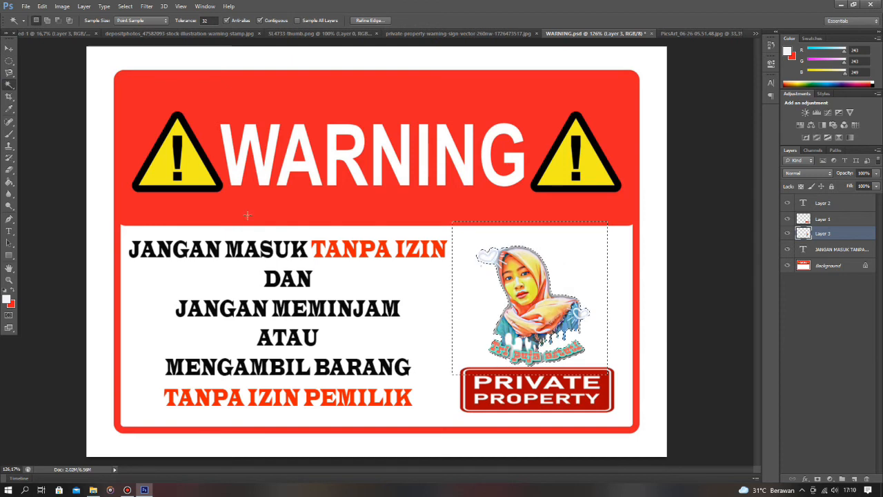
pyautogui.press('v')
pyautogui.hotkey('ctrl', 'j')
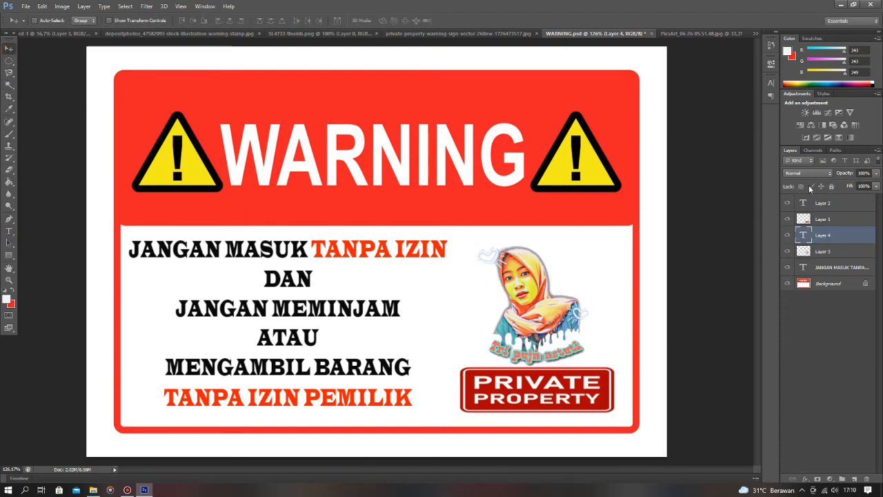
# Enlarge the cut-out portrait on Layer 3 to about 110%, position it just above the PRIVATE PROPERTY badge and apply
pyautogui.click(823, 251)
pyautogui.moveTo(534, 314); pyautogui.dragTo(537, 315)
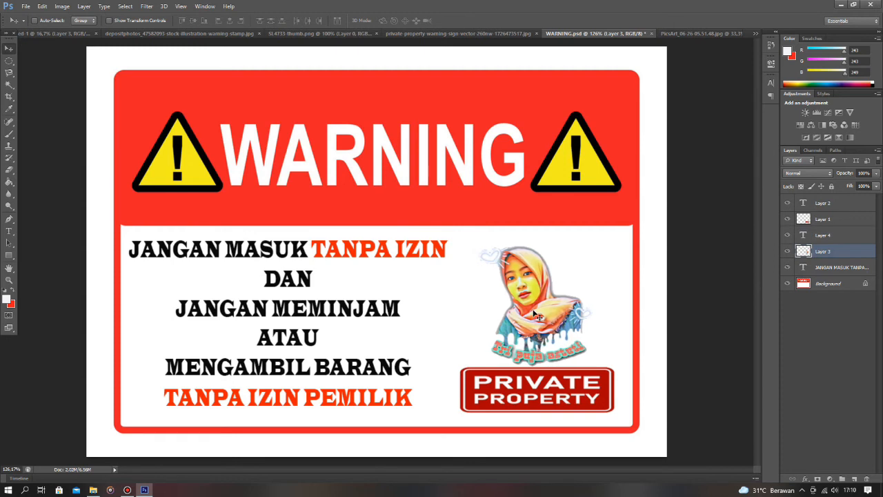
pyautogui.hotkey('ctrl', 't')
pyautogui.moveTo(470, 240); pyautogui.dragTo(461, 230)
pyautogui.moveTo(598, 230)
pyautogui.mouseDown()
pyautogui.moveTo(610, 229)
pyautogui.moveTo(582, 251)
pyautogui.moveTo(598, 228)
pyautogui.moveTo(586, 240)
pyautogui.mouseUp()
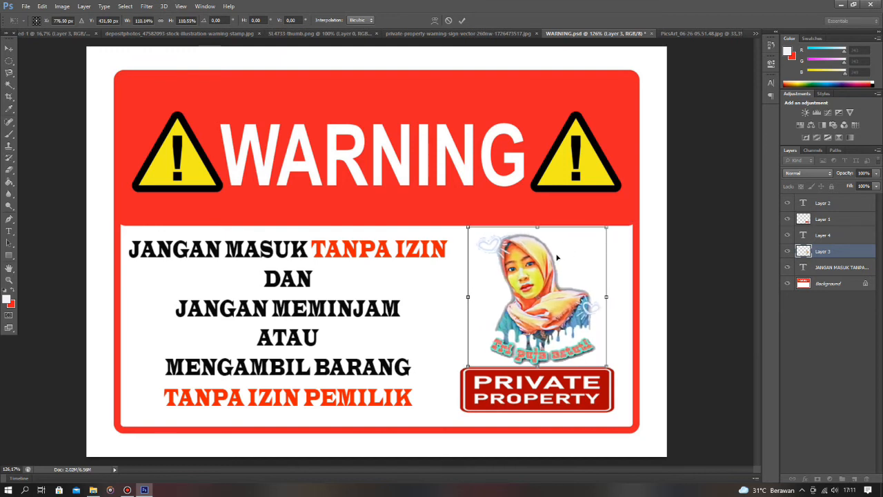
pyautogui.press('Up')
pyautogui.click(9, 48)
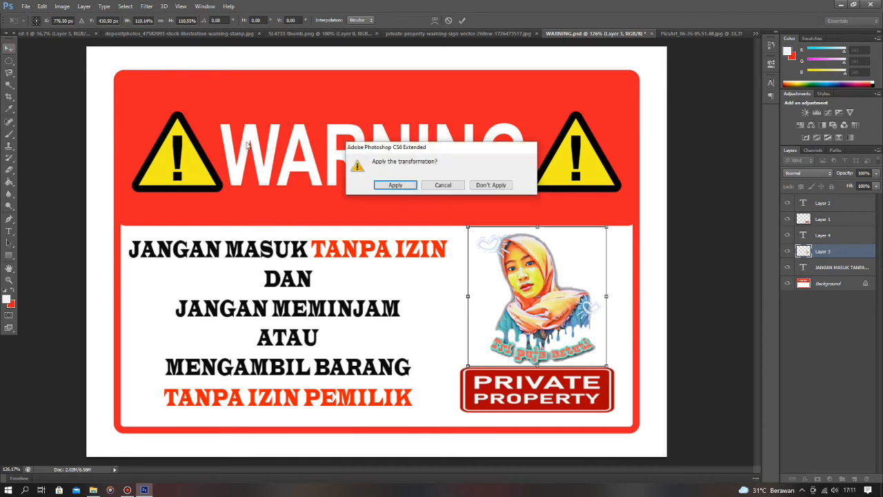
pyautogui.click(399, 185)
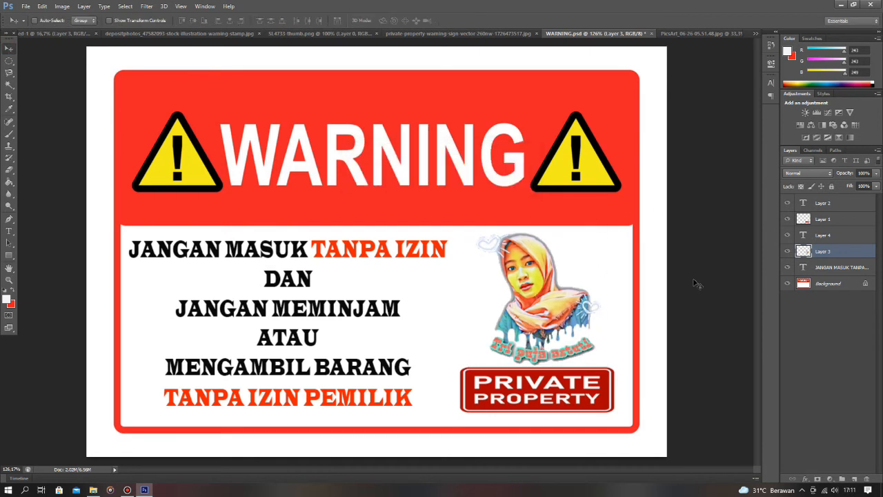
# Nudge the cut-out portrait on Layer 3 slightly to the left above the PRIVATE PROPERTY badge
pyautogui.press('Left')
pyautogui.press('Left')
pyautogui.press('Left')
pyautogui.press('Left')
pyautogui.press('Left')
pyautogui.press('Left')
pyautogui.press('Left')
pyautogui.press('Left')
pyautogui.press('Left')
pyautogui.press('Left')
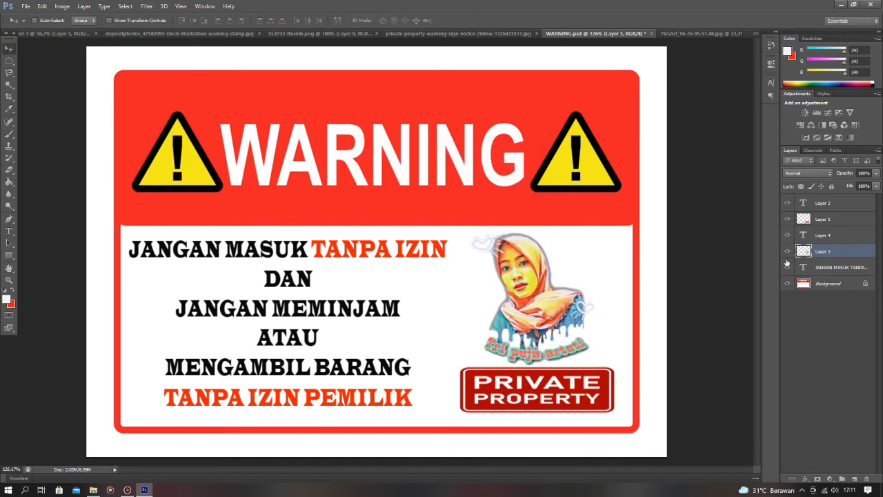
# Nudge the PRIVATE PROPERTY badge on Layer 1 slightly to the right beneath the portrait
pyautogui.click(828, 219)
pyautogui.press('Right')
pyautogui.press('Right')
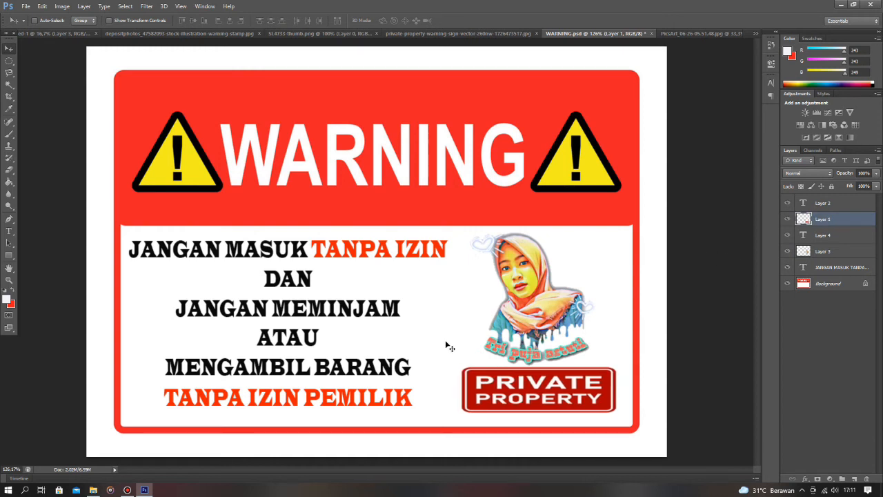
# Save the PSD document and save a JPEG copy named WARNING in the desain folder at maximum quality 12
pyautogui.click(26, 6)
pyautogui.click(52, 108)
pyautogui.click(25, 6)
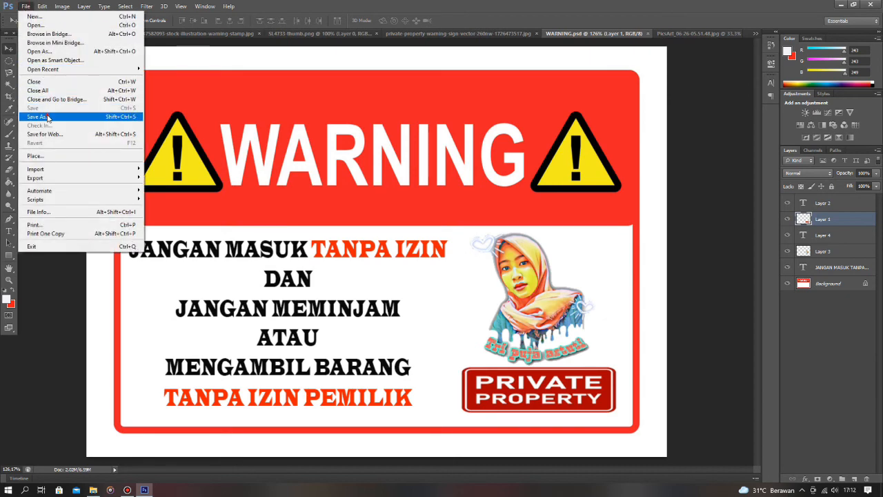
pyautogui.click(41, 117)
pyautogui.click(427, 269)
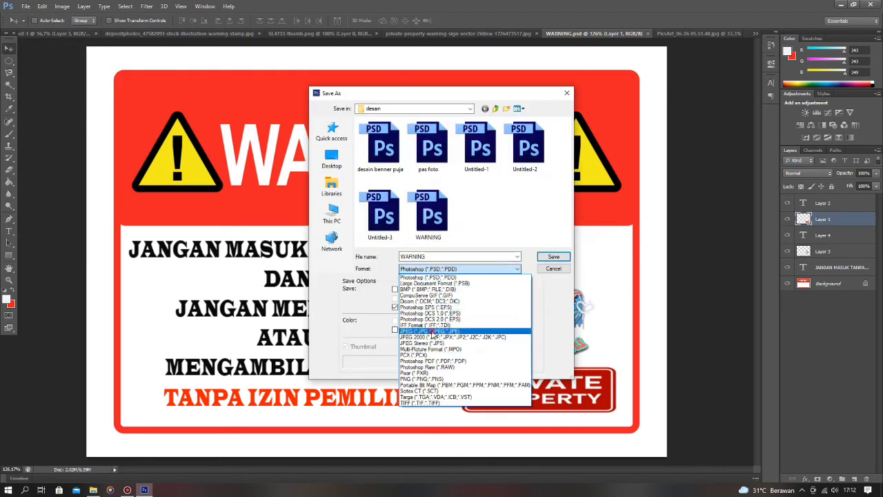
pyautogui.click(449, 333)
pyautogui.click(554, 257)
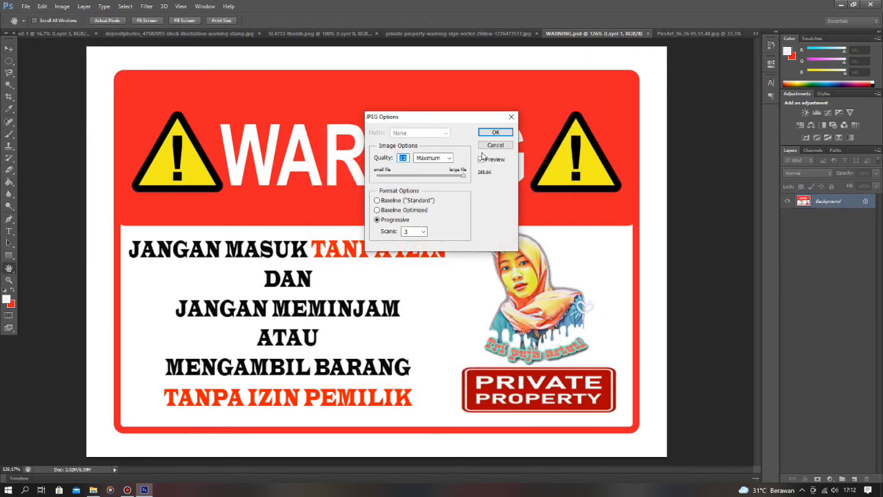
pyautogui.click(492, 131)
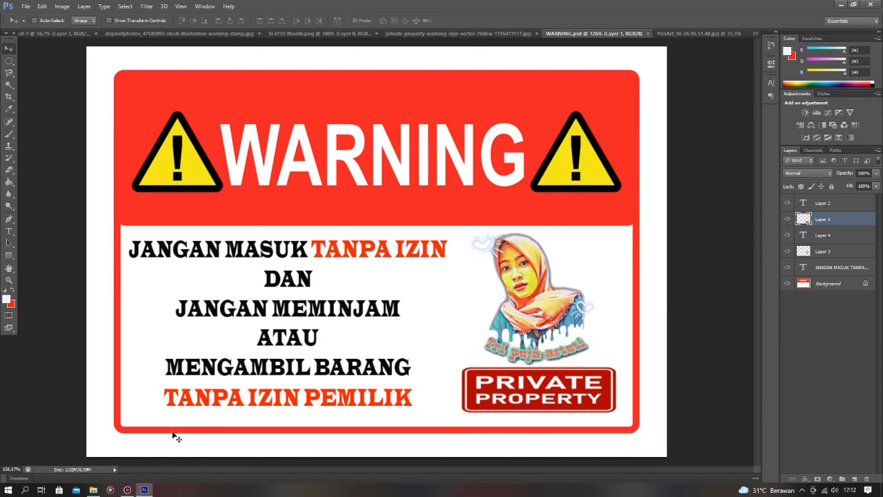
# Close the Untitled-1 document without saving, close the source image documents and exit Photoshop
pyautogui.click(77, 33)
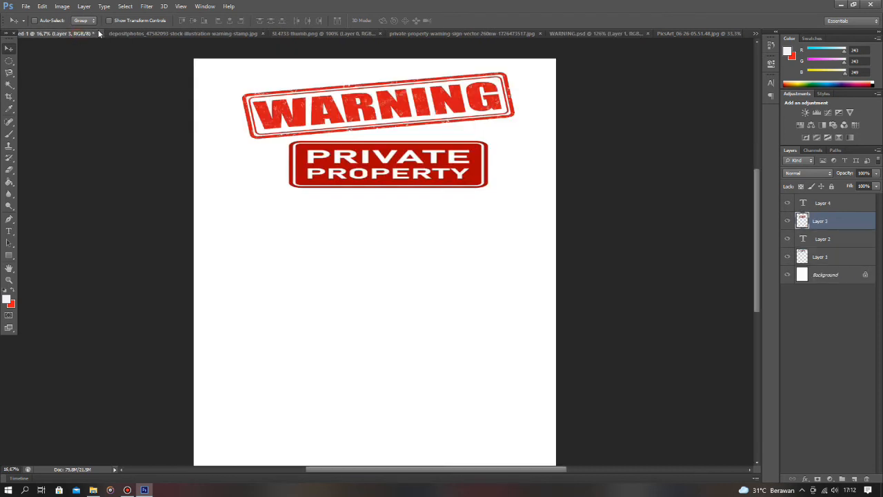
pyautogui.click(98, 34)
pyautogui.press('n')
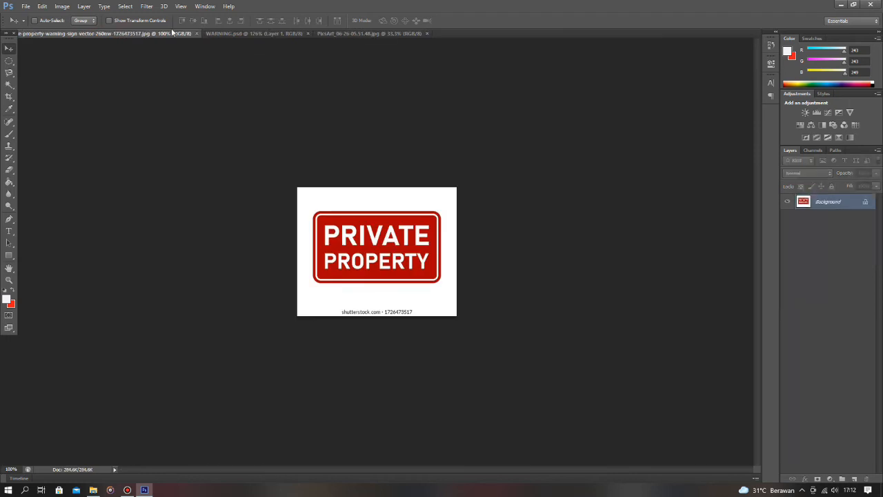
pyautogui.click(197, 33)
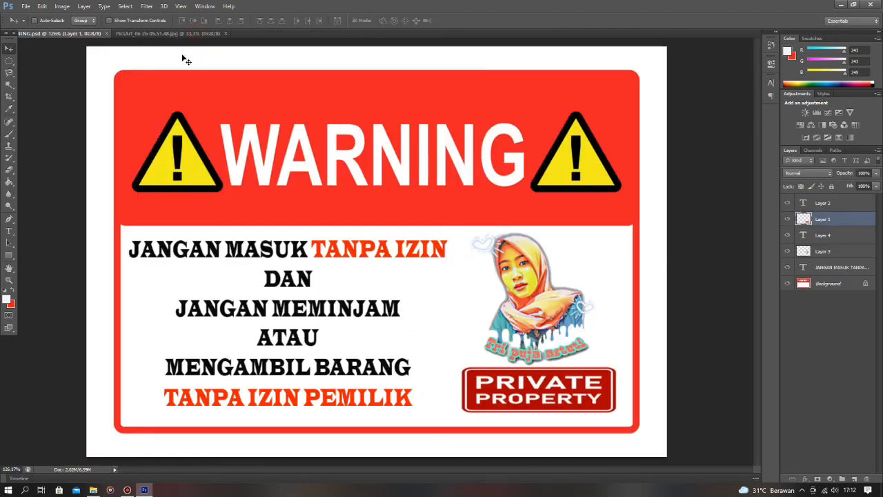
pyautogui.click(196, 33)
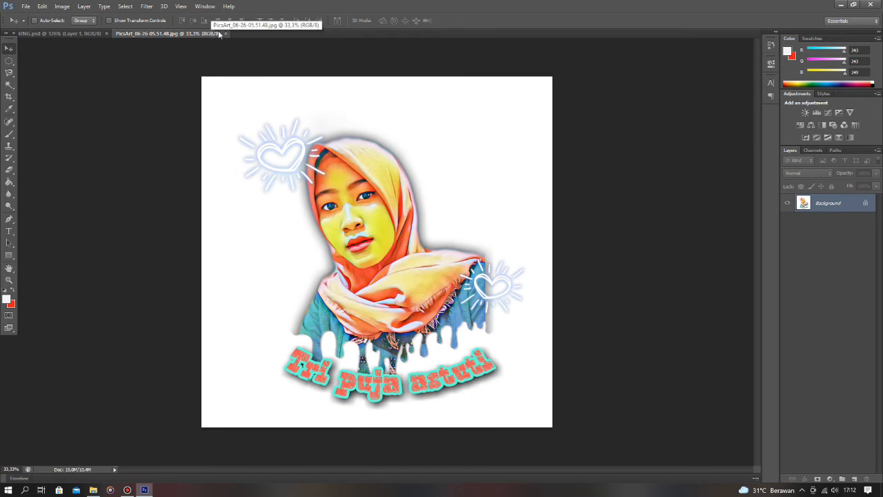
pyautogui.click(225, 34)
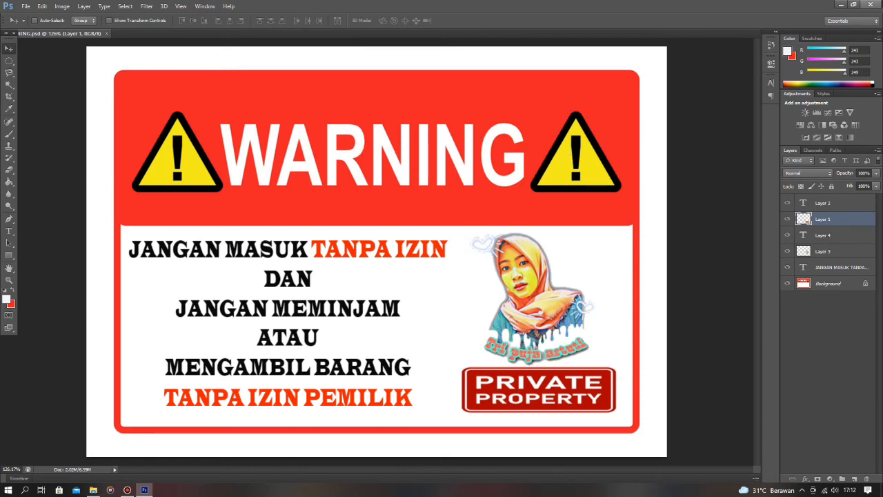
pyautogui.click(870, 4)
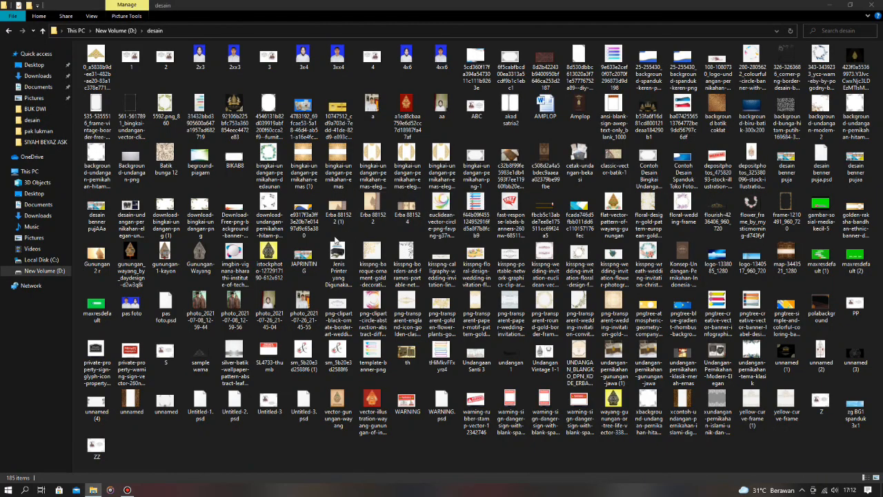
# Open the exported WARNING image from the desain folder in File Explorer to view it
pyautogui.click(408, 401)
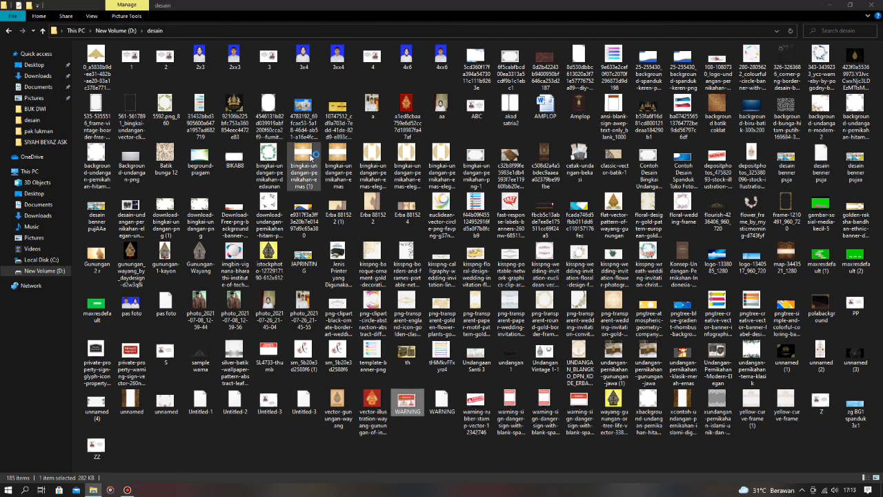
pyautogui.doubleClick(311, 157)
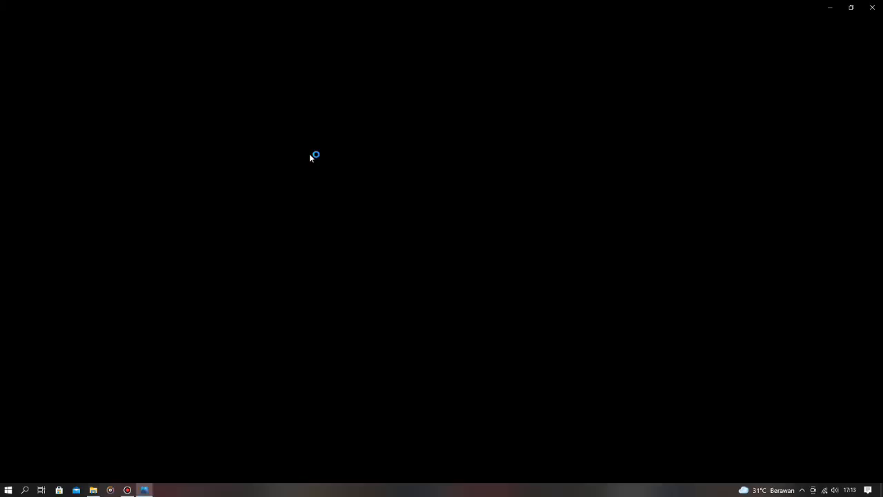